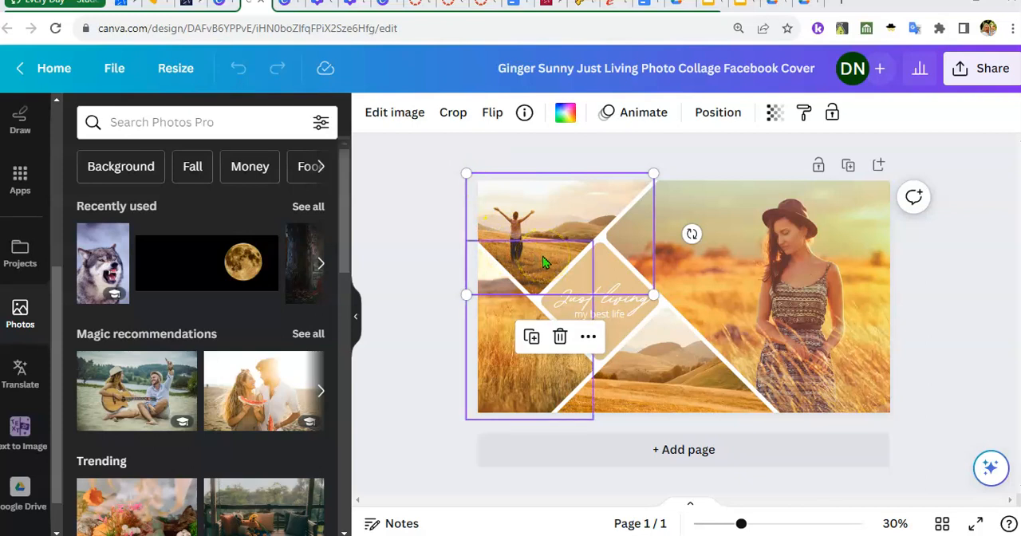
# Select the upper-left collage photo and look through the editor's available tools, including the Elements library
pyautogui.click(551, 204)
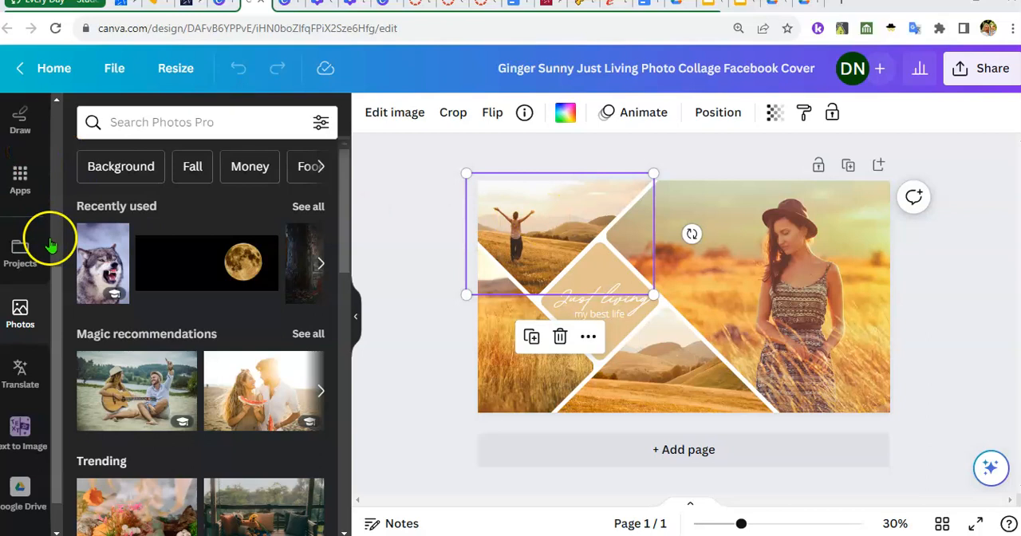
pyautogui.scroll(5, 50, 243)
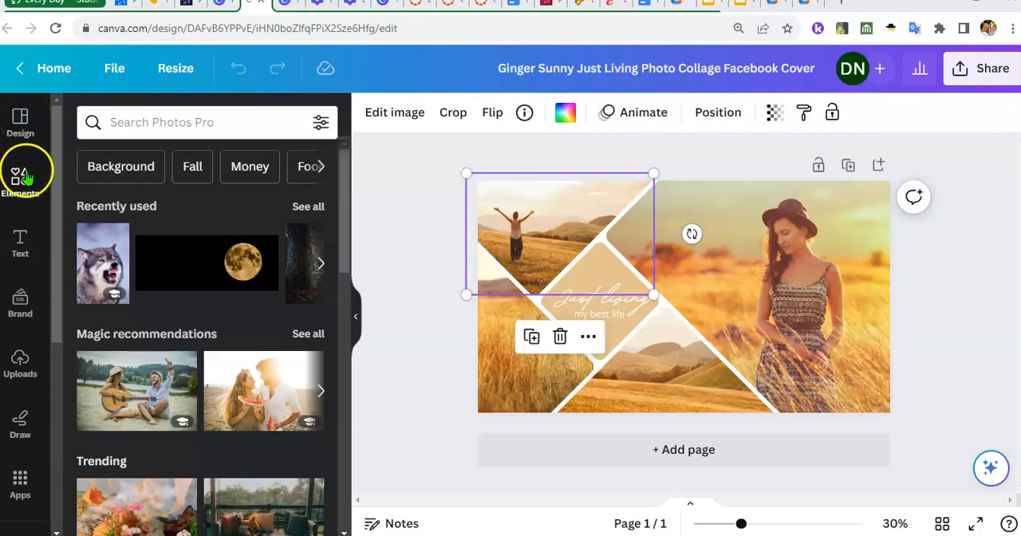
pyautogui.scroll(-1, 37, 312)
pyautogui.scroll(-2, 38, 319)
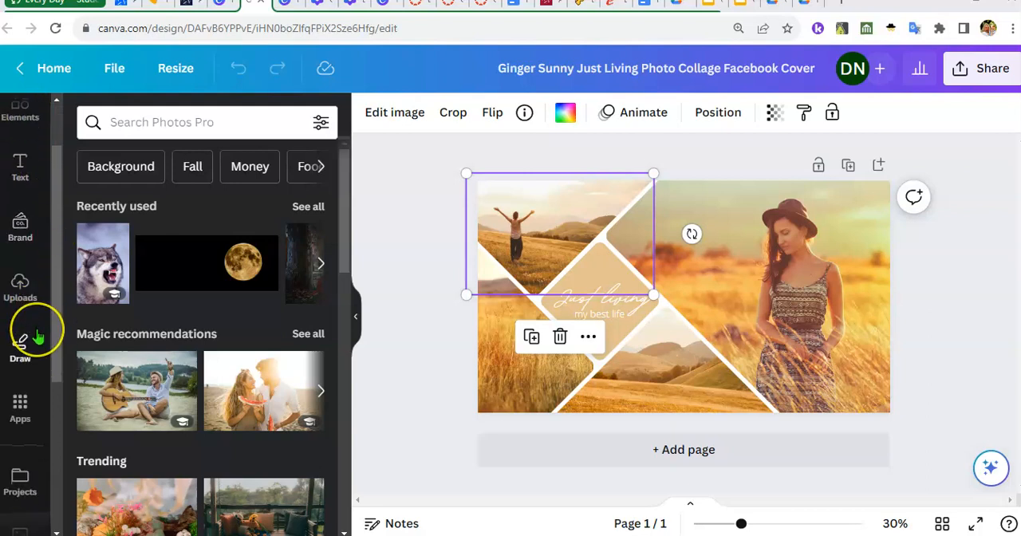
pyautogui.scroll(-2, 36, 335)
pyautogui.scroll(3, 38, 339)
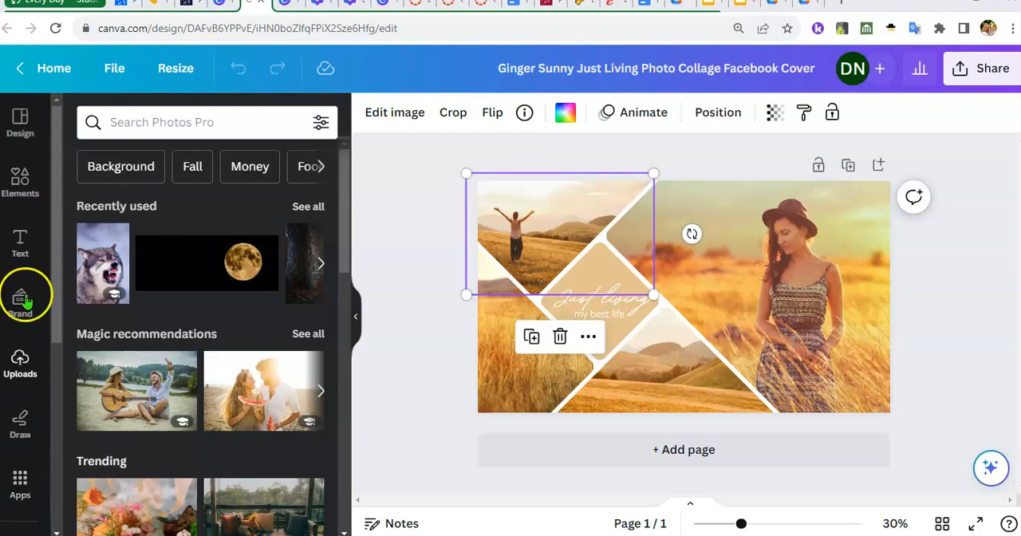
pyautogui.click(20, 182)
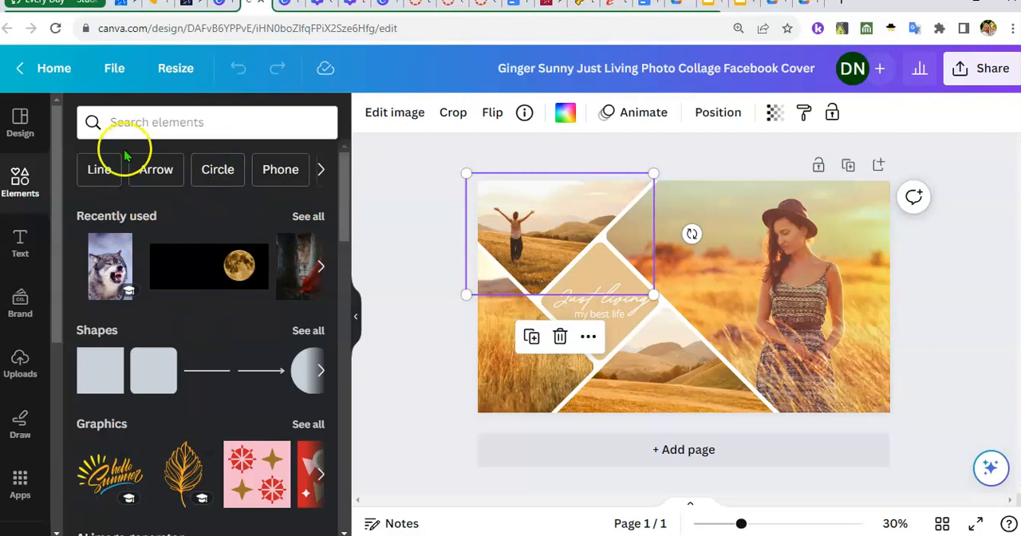
pyautogui.scroll(-3, 20, 297)
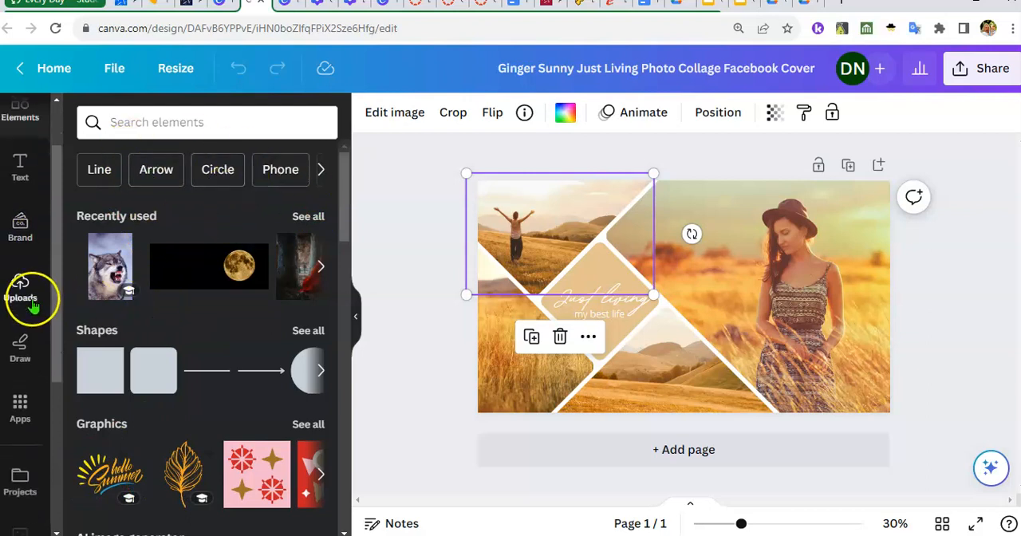
pyautogui.scroll(-1, 32, 311)
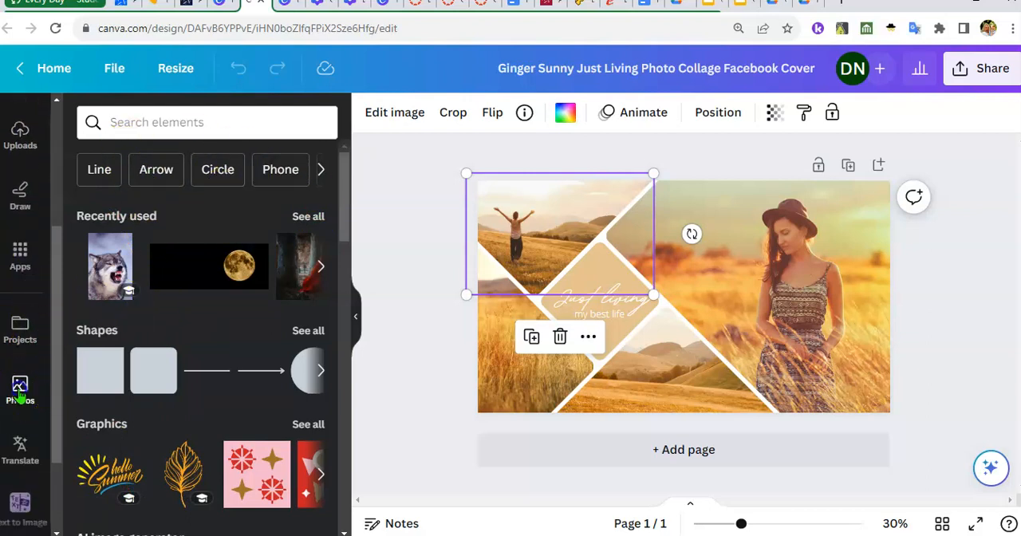
# Search the Photos library for "three pigs"
pyautogui.click(21, 391)
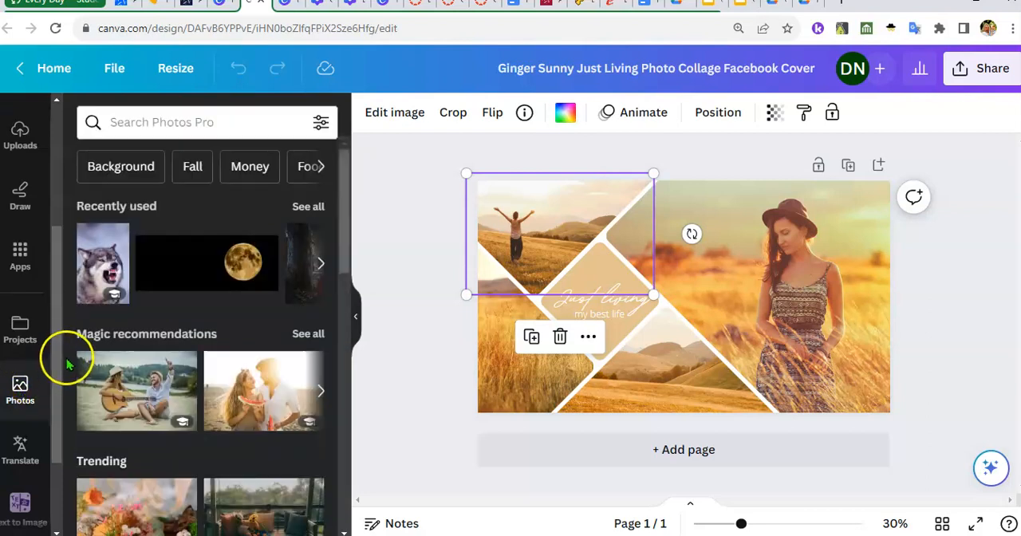
pyautogui.click(151, 124)
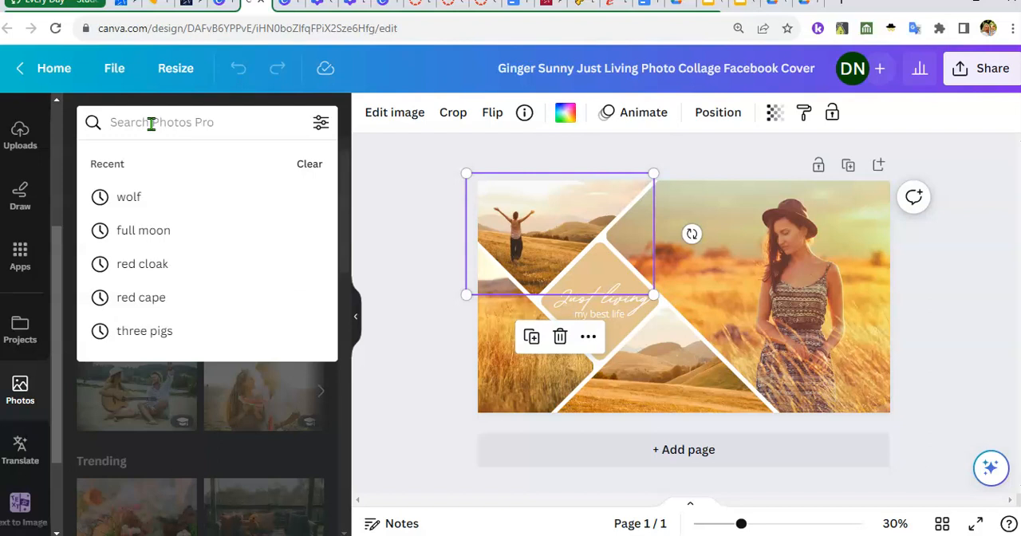
pyautogui.write('thrr')
pyautogui.write('ee pigs')
pyautogui.press('Return')
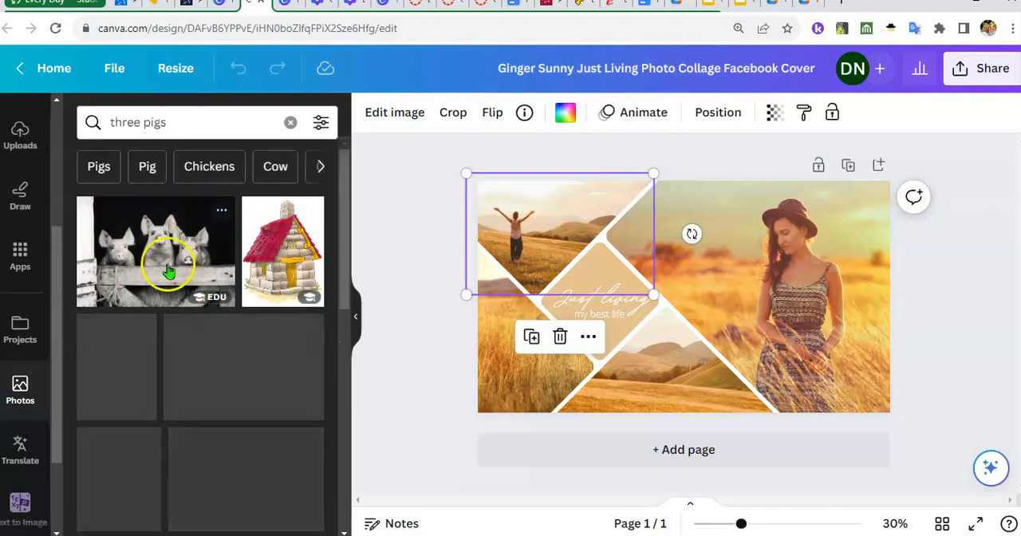
# Fill the upper-left collage frame with the photo of three piglets in straw and delete the added black-and-white pig photo
pyautogui.click(192, 283)
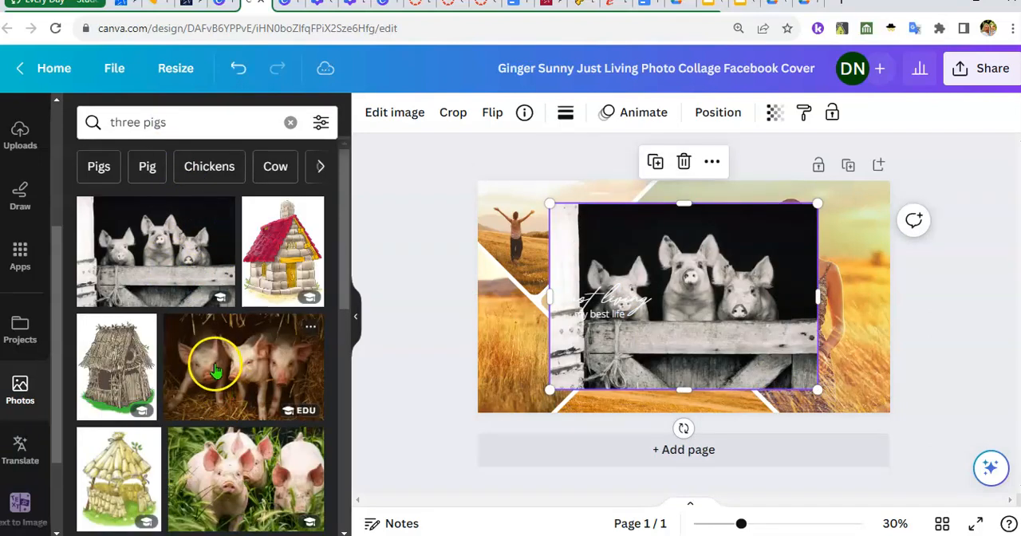
pyautogui.moveTo(418, 379); pyautogui.dragTo(706, 285)
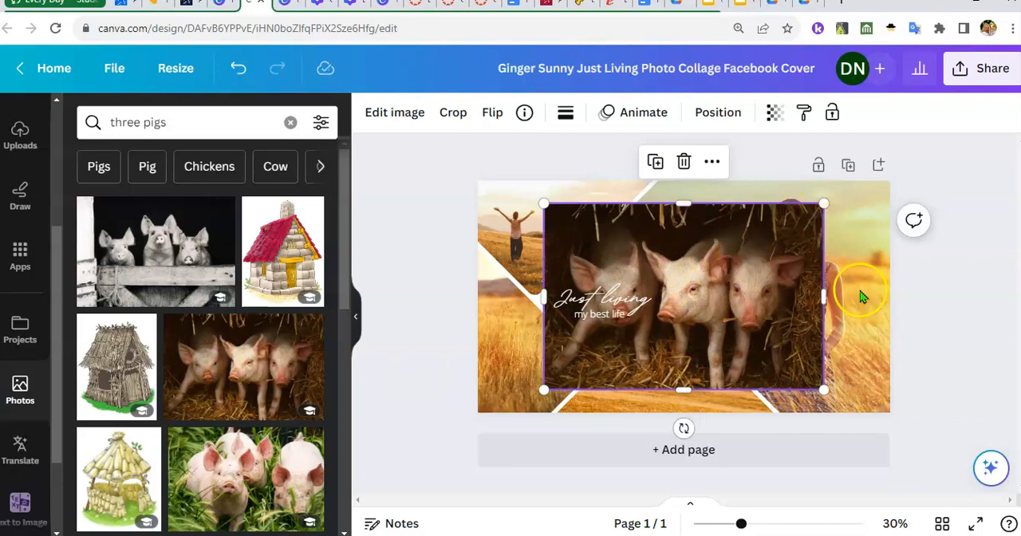
pyautogui.moveTo(669, 256); pyautogui.dragTo(793, 410)
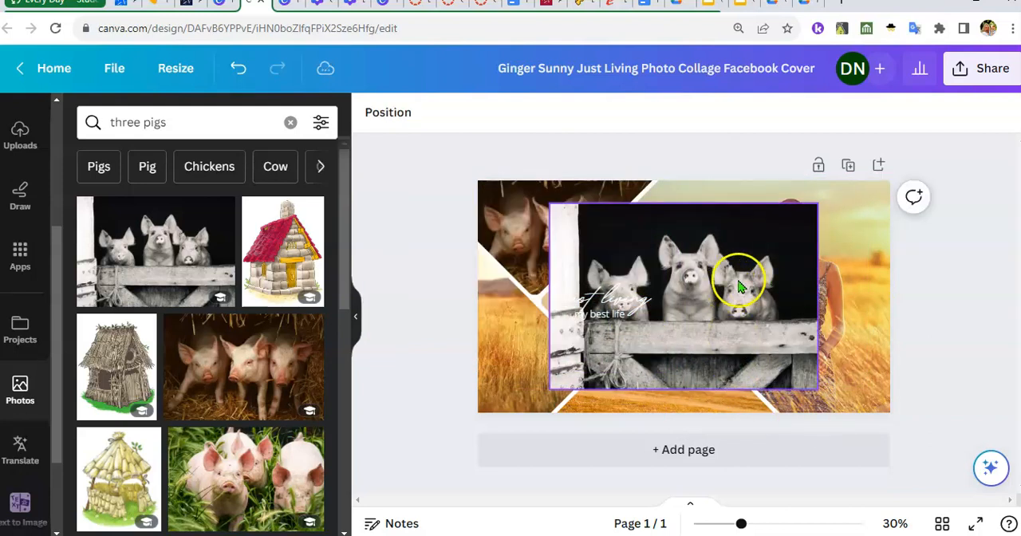
pyautogui.click(770, 279)
pyautogui.press('Delete')
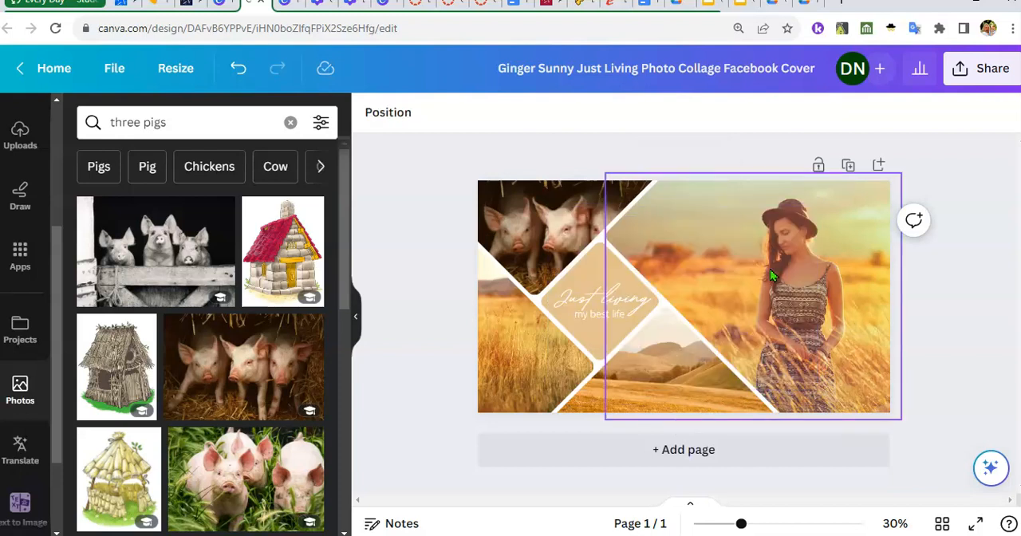
# Move the upper-left frame partly off the page and delete the piglet image while keeping the frame
pyautogui.click(564, 222)
pyautogui.moveTo(558, 221)
pyautogui.mouseDown()
pyautogui.moveTo(543, 213)
pyautogui.moveTo(572, 233)
pyautogui.mouseUp()
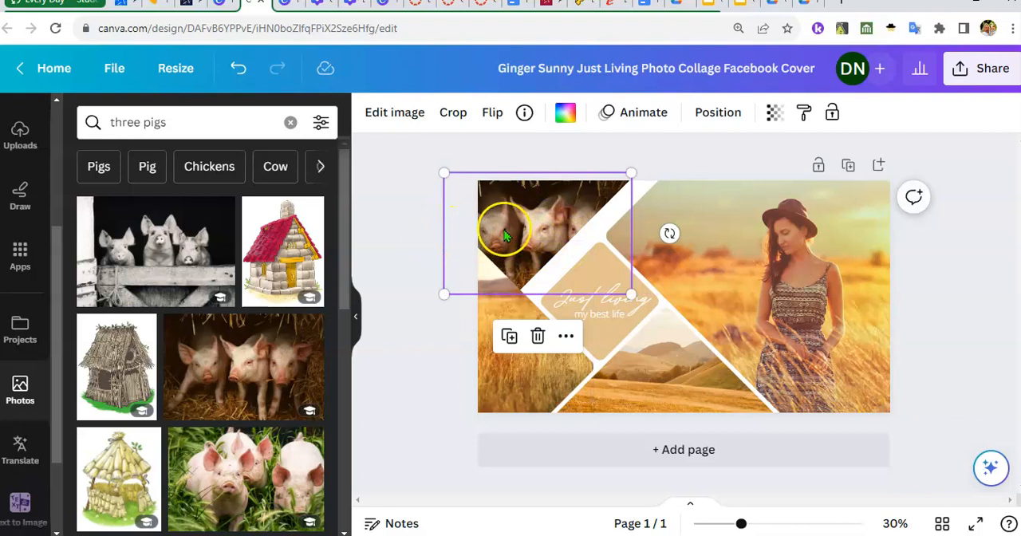
pyautogui.moveTo(447, 236); pyautogui.dragTo(377, 261)
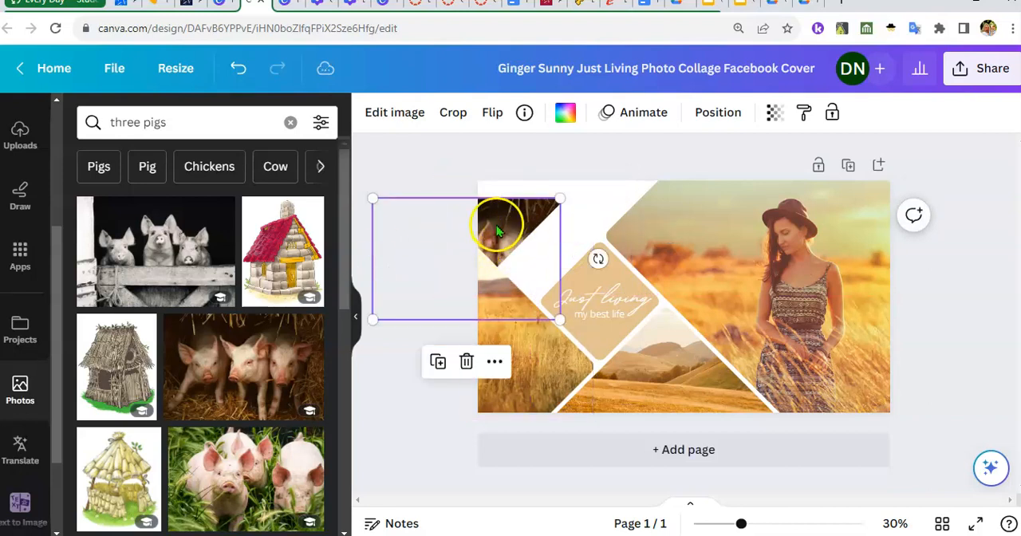
pyautogui.click(466, 363)
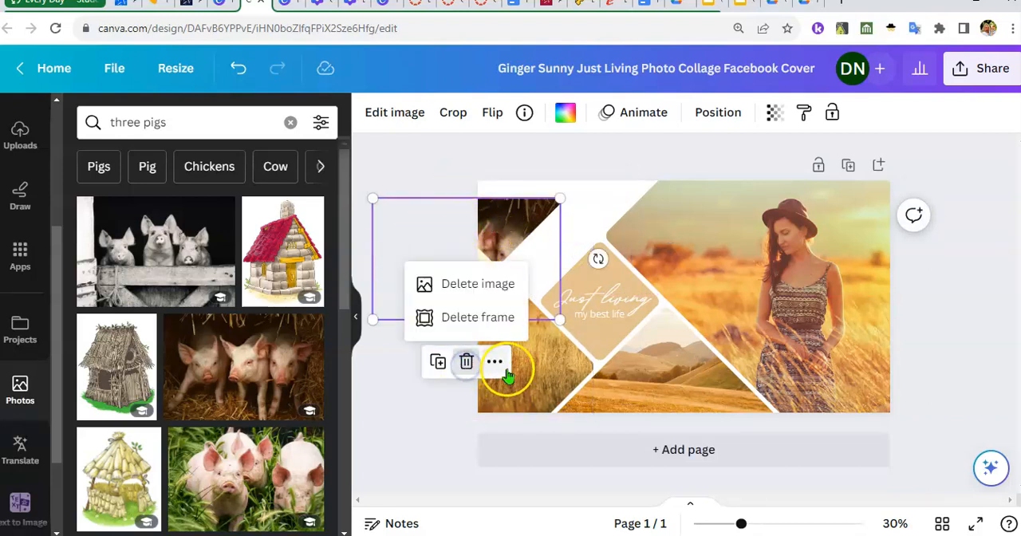
pyautogui.click(467, 285)
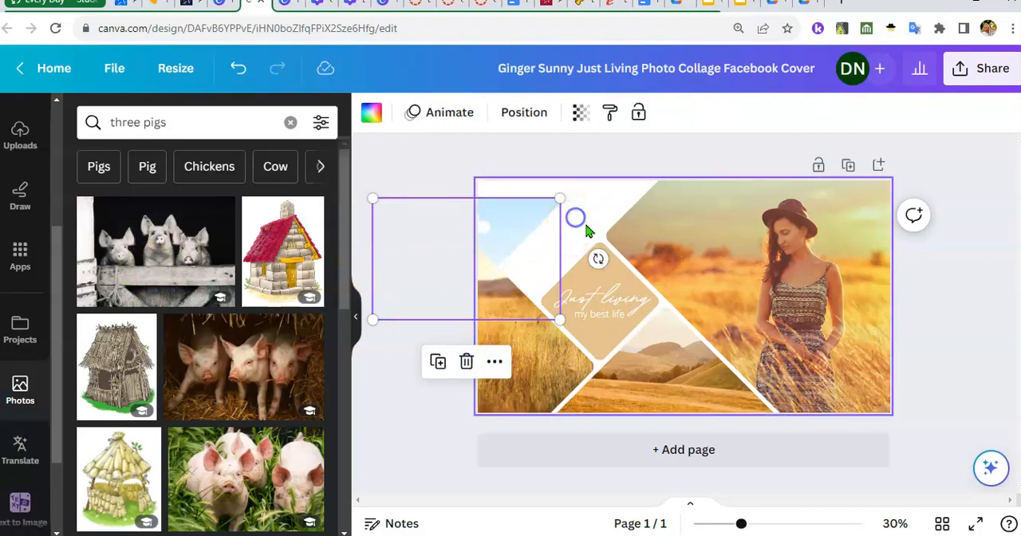
pyautogui.click(576, 218)
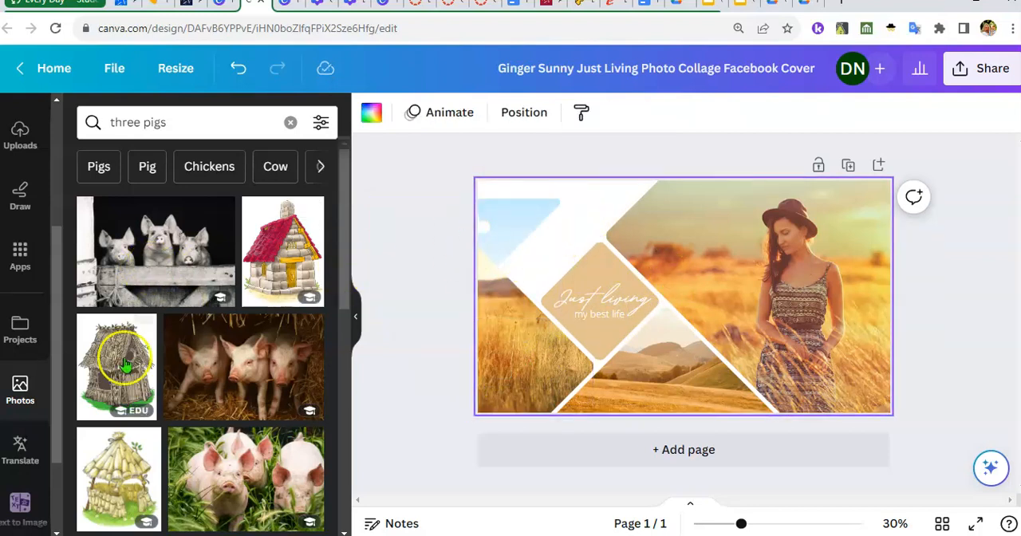
# Place the photo of three piglets in straw in the emptied frame and move the frame back into the collage's upper-left corner
pyautogui.click(260, 368)
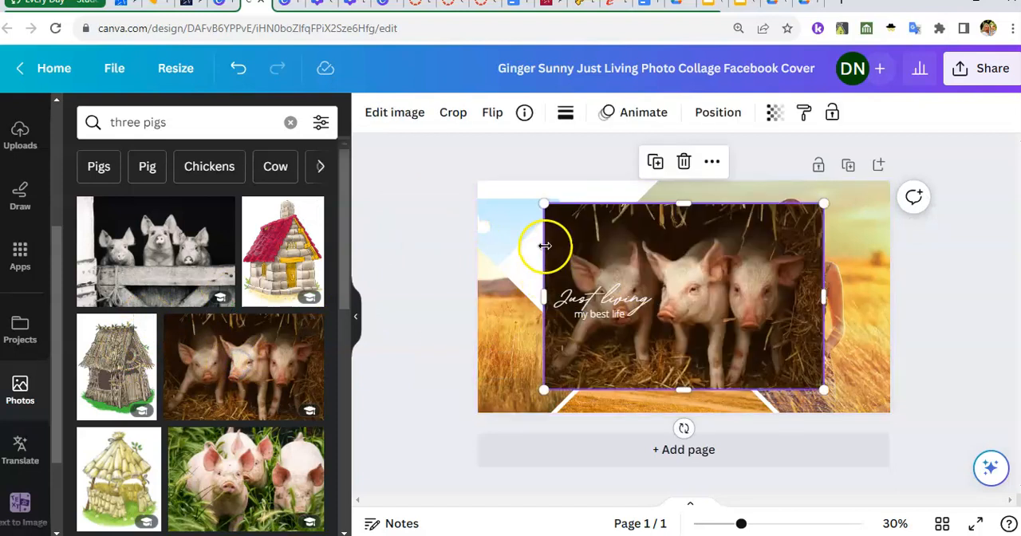
pyautogui.moveTo(661, 230); pyautogui.dragTo(543, 209)
pyautogui.moveTo(532, 248); pyautogui.dragTo(601, 209)
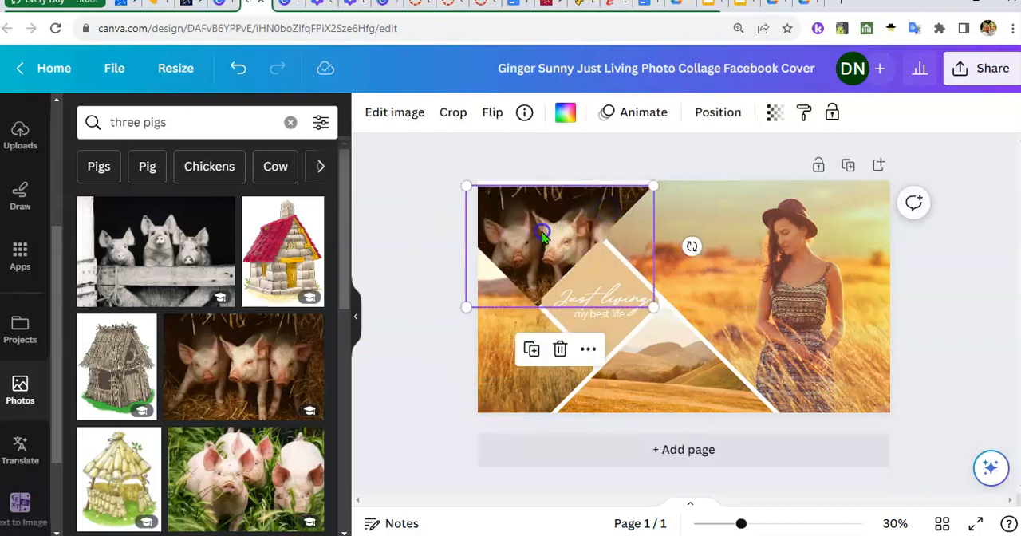
# Adjust the position of the piglet photo inside its upper-left frame in crop mode
pyautogui.doubleClick(543, 237)
pyautogui.moveTo(538, 276); pyautogui.dragTo(552, 237)
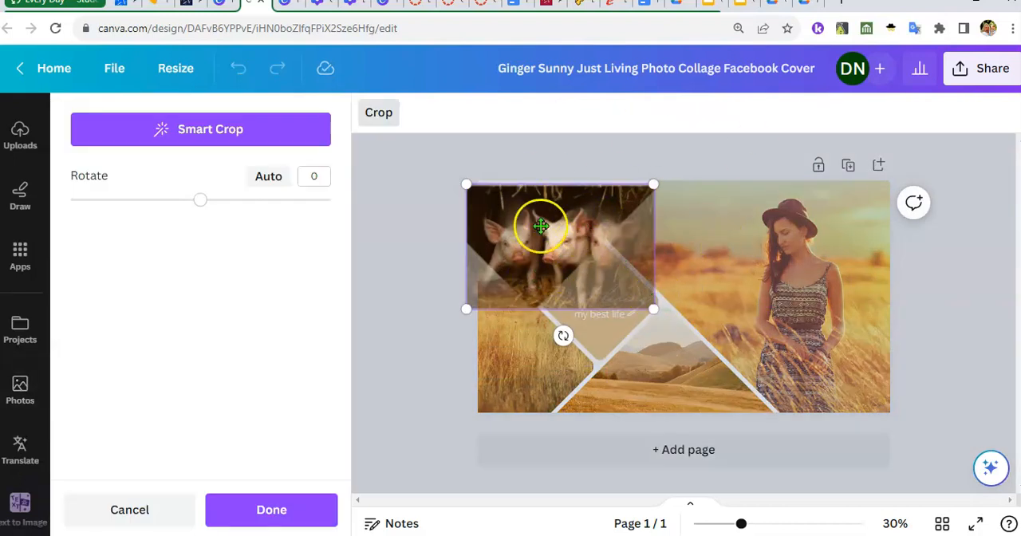
pyautogui.click(505, 240)
pyautogui.moveTo(495, 232)
pyautogui.mouseDown()
pyautogui.moveTo(465, 229)
pyautogui.moveTo(478, 225)
pyautogui.mouseUp()
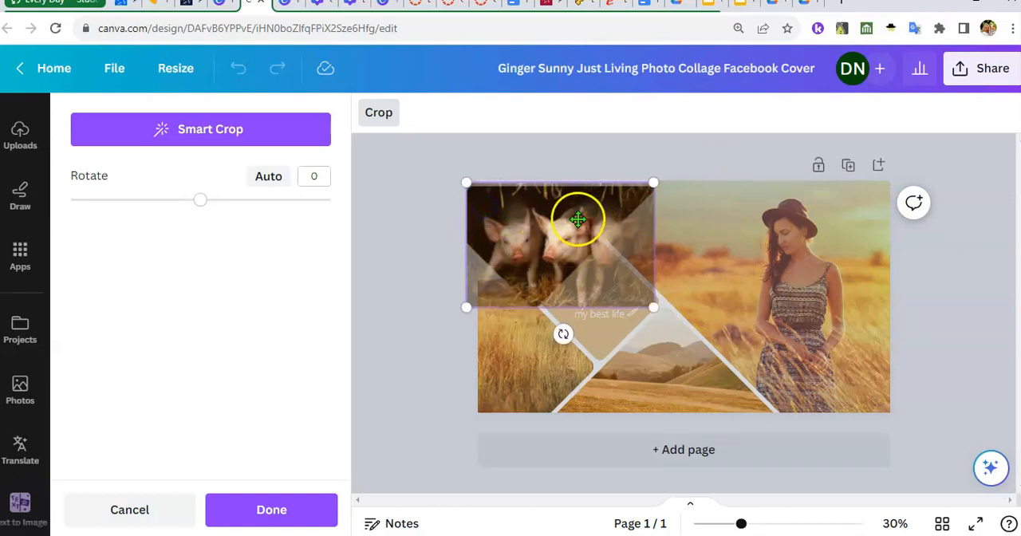
pyautogui.moveTo(572, 210); pyautogui.dragTo(556, 230)
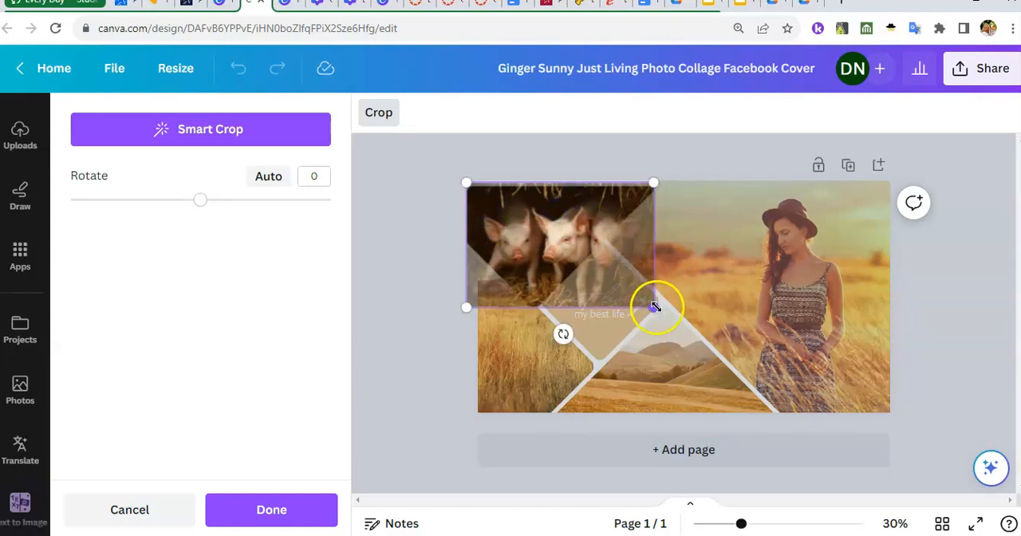
pyautogui.moveTo(567, 257); pyautogui.dragTo(592, 285)
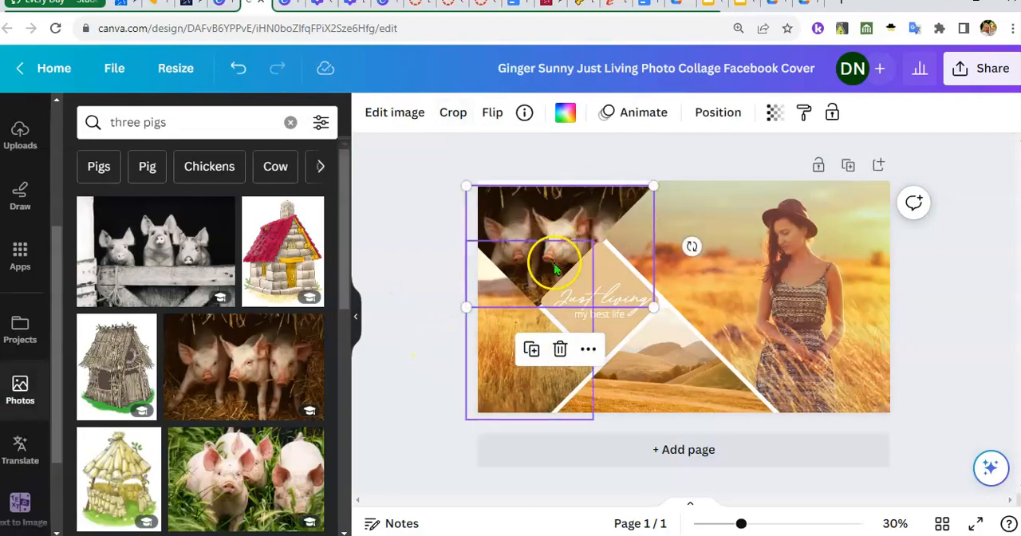
# Select the large photo of the woman in the field and search the photo library for "wolf"
pyautogui.click(668, 297)
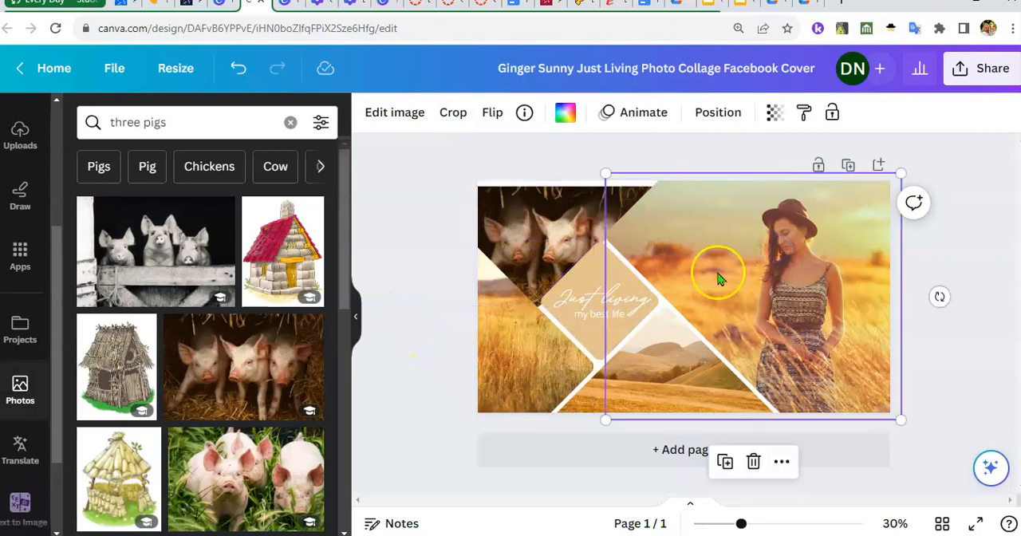
pyautogui.click(201, 123)
pyautogui.write('wolf')
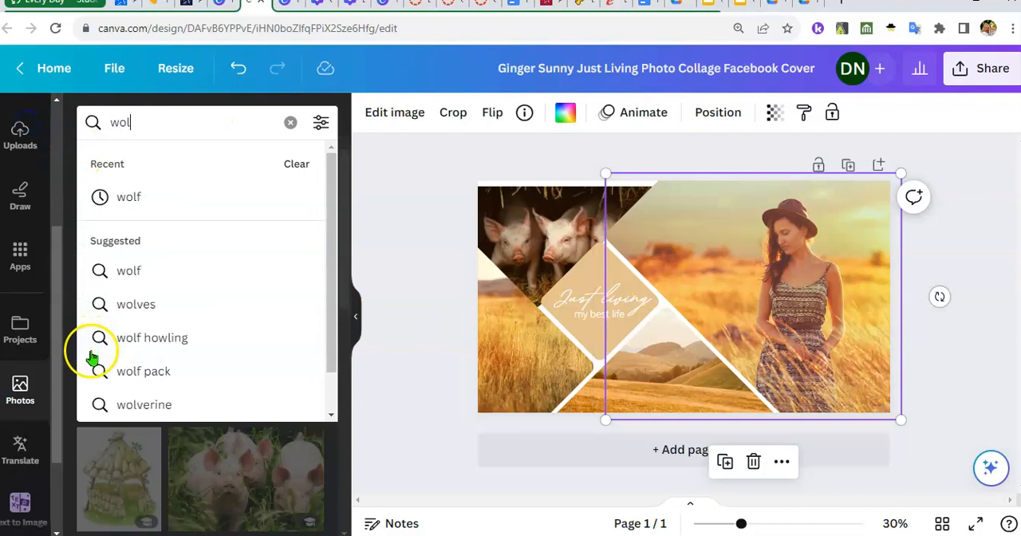
pyautogui.press('Return')
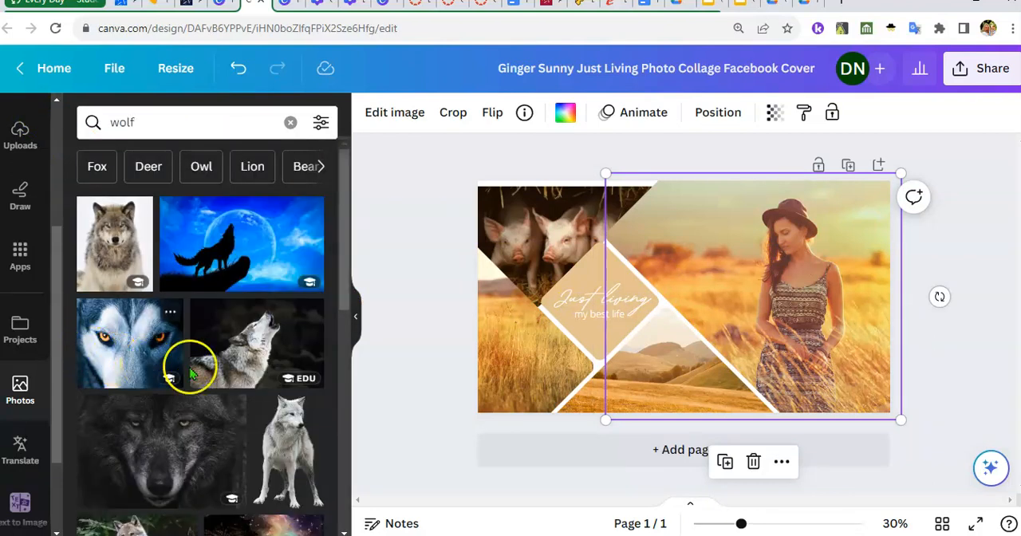
# Replace the large photo of the woman with the photo of a wolf standing in a brown forest
pyautogui.scroll(-1, 303, 356)
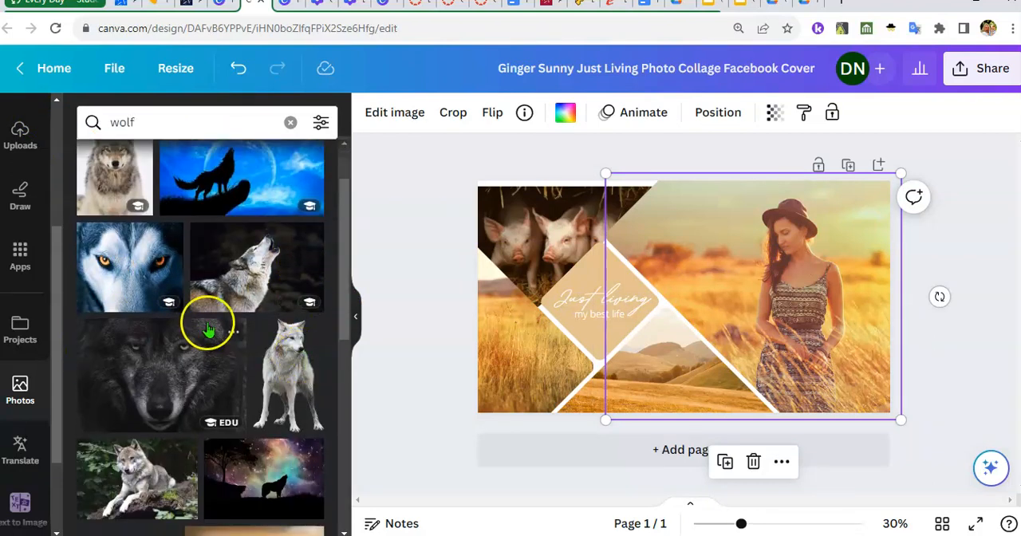
pyautogui.scroll(-3, 207, 322)
pyautogui.scroll(-3, 244, 343)
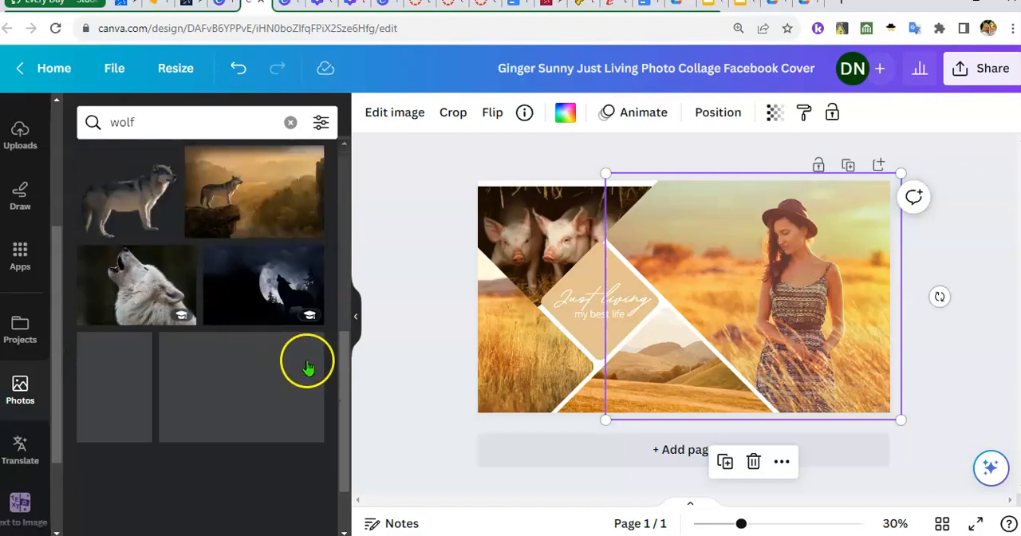
pyautogui.scroll(-1, 243, 355)
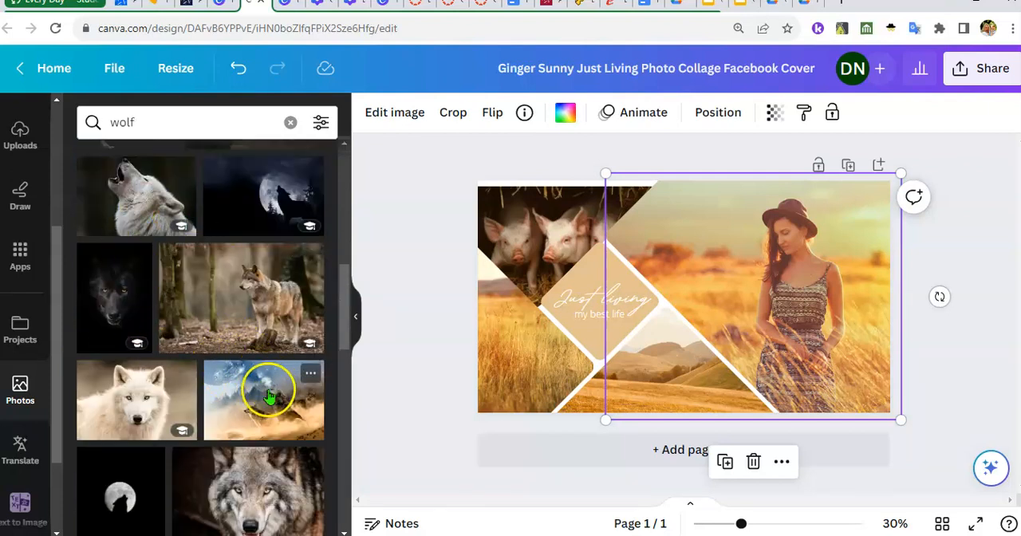
pyautogui.scroll(-4, 239, 351)
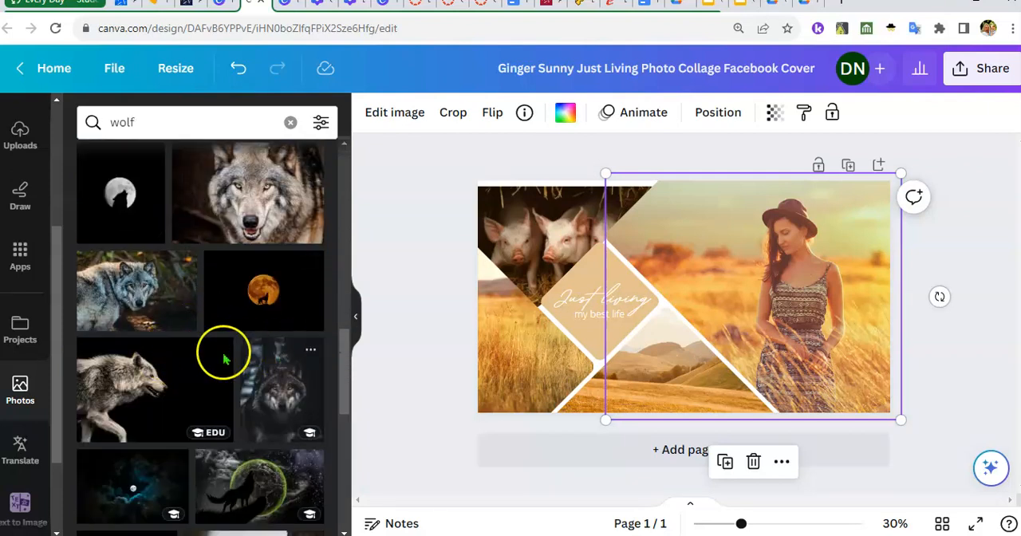
pyautogui.scroll(-4, 214, 419)
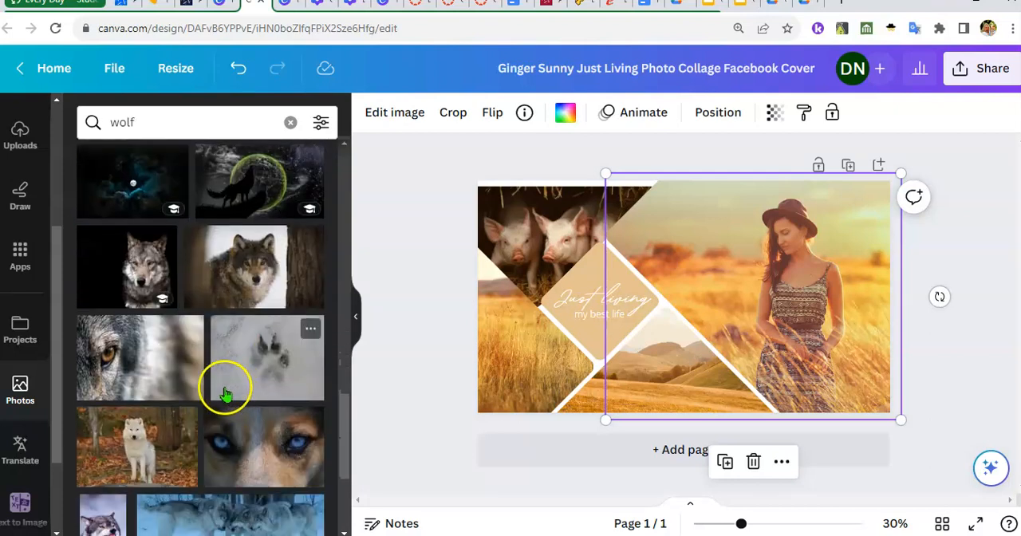
pyautogui.scroll(10, 226, 388)
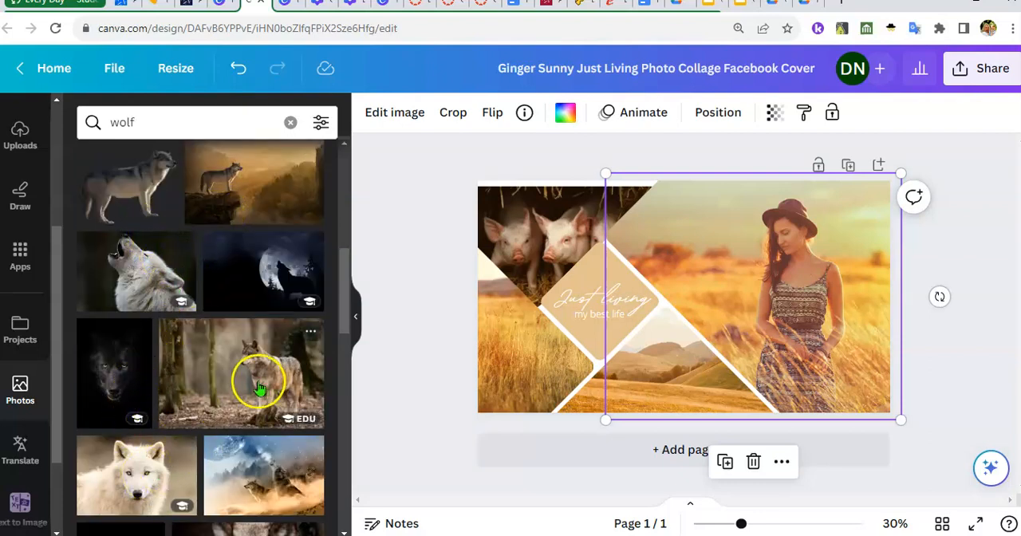
pyautogui.click(670, 253)
pyautogui.moveTo(739, 243); pyautogui.dragTo(792, 345)
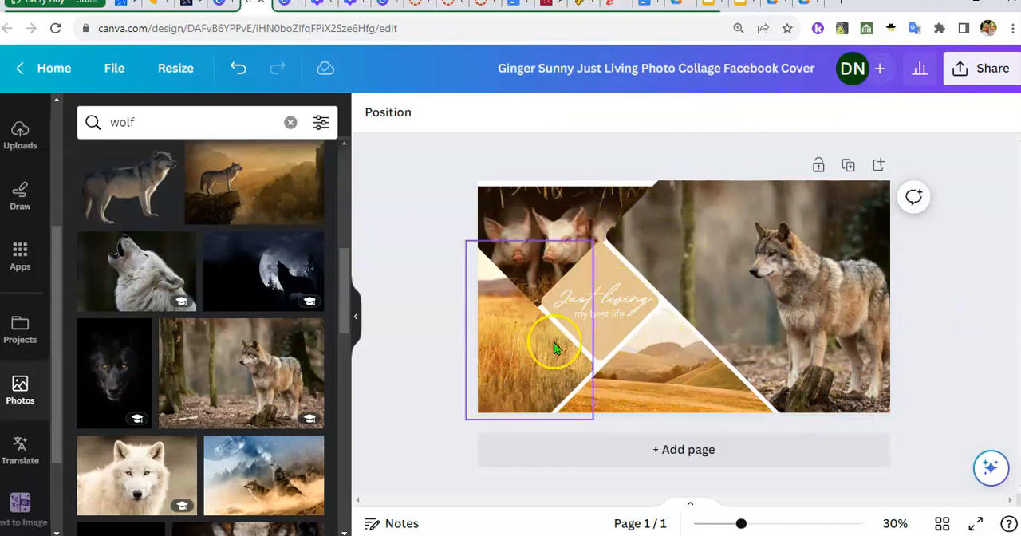
# Replace the "Just living" text in the collage's central diamond with "Confident, vengeful, and starving"
pyautogui.click(652, 372)
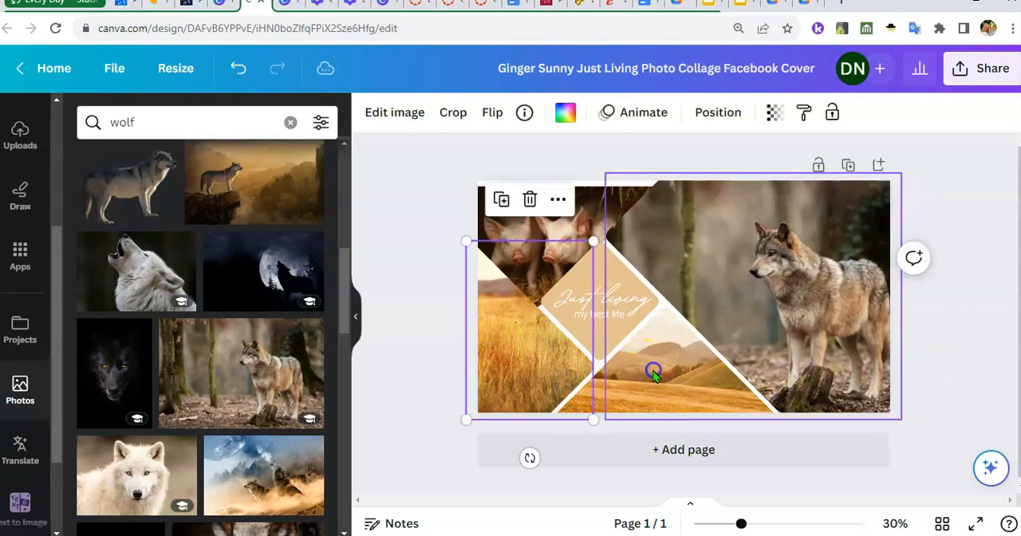
pyautogui.click(652, 375)
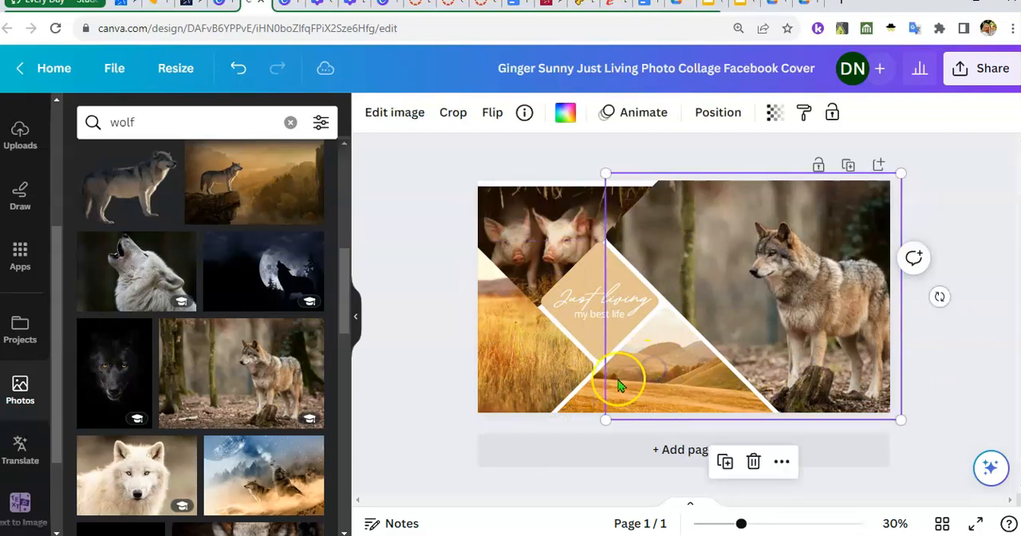
pyautogui.click(587, 293)
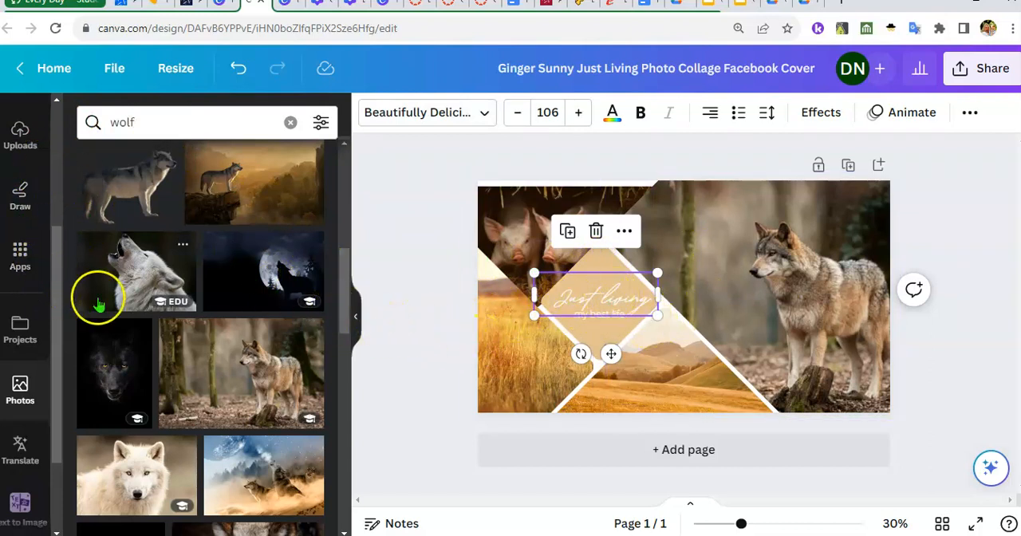
pyautogui.scroll(3, 36, 191)
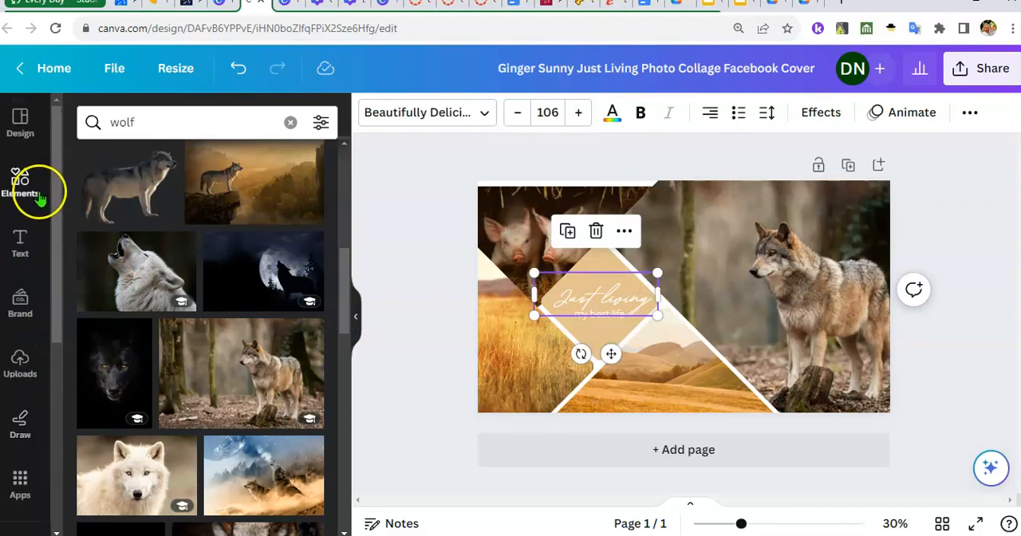
pyautogui.moveTo(586, 298); pyautogui.dragTo(637, 316)
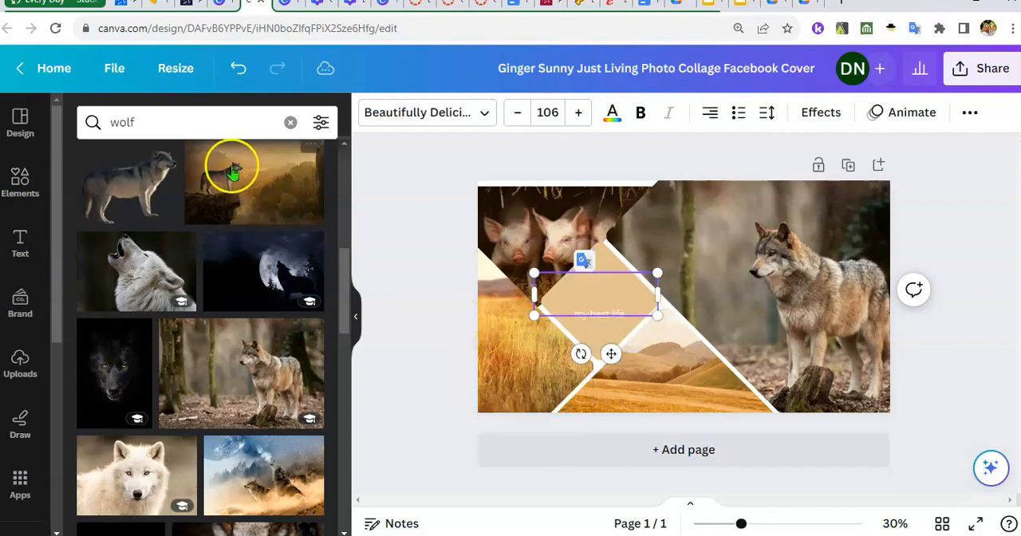
pyautogui.click(32, 243)
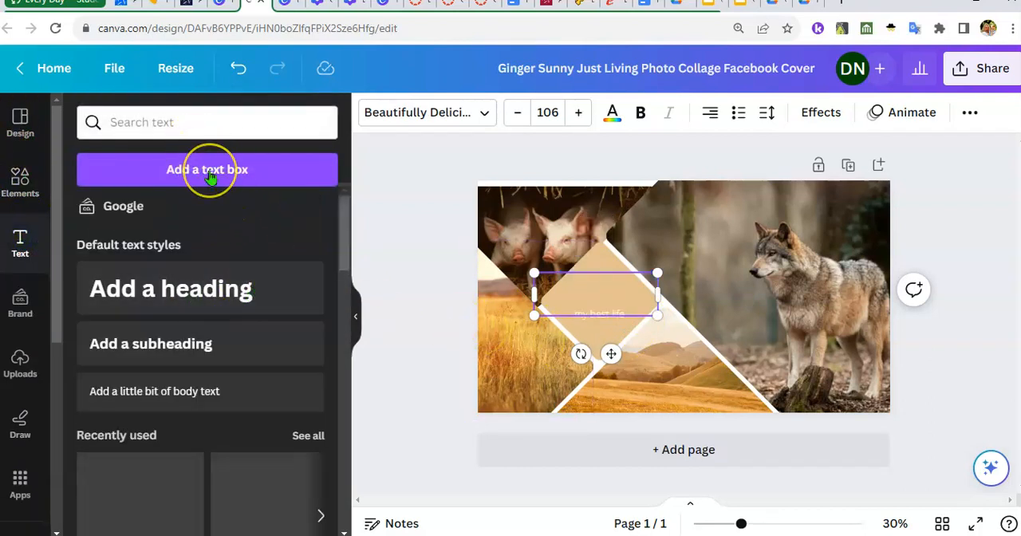
pyautogui.click(611, 309)
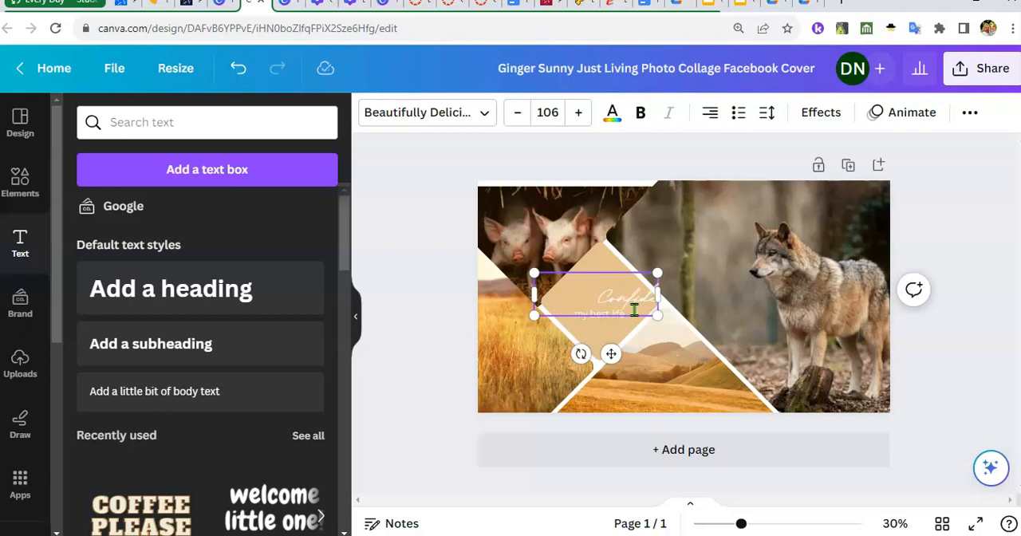
pyautogui.write('very')
pyautogui.write('eful')
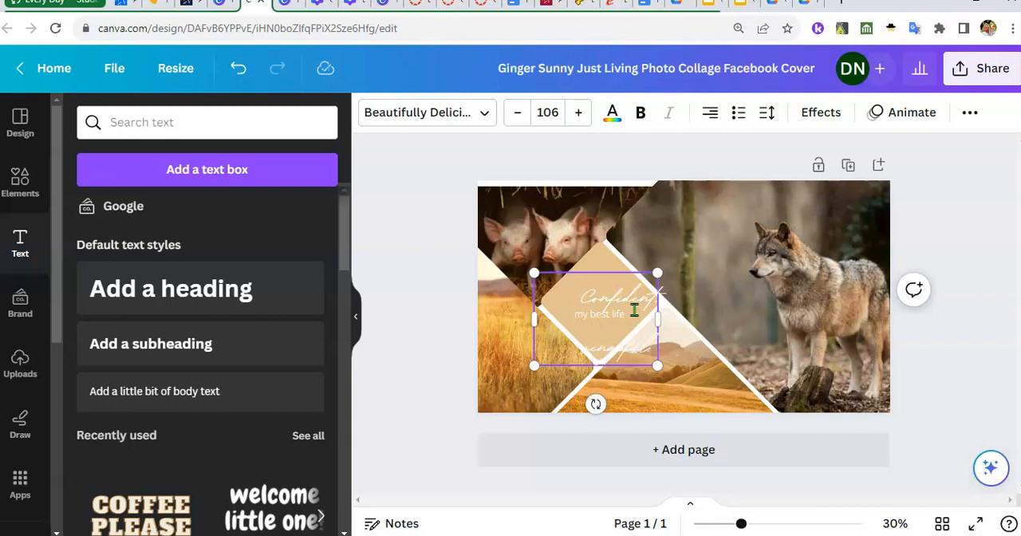
pyautogui.write('and staring')
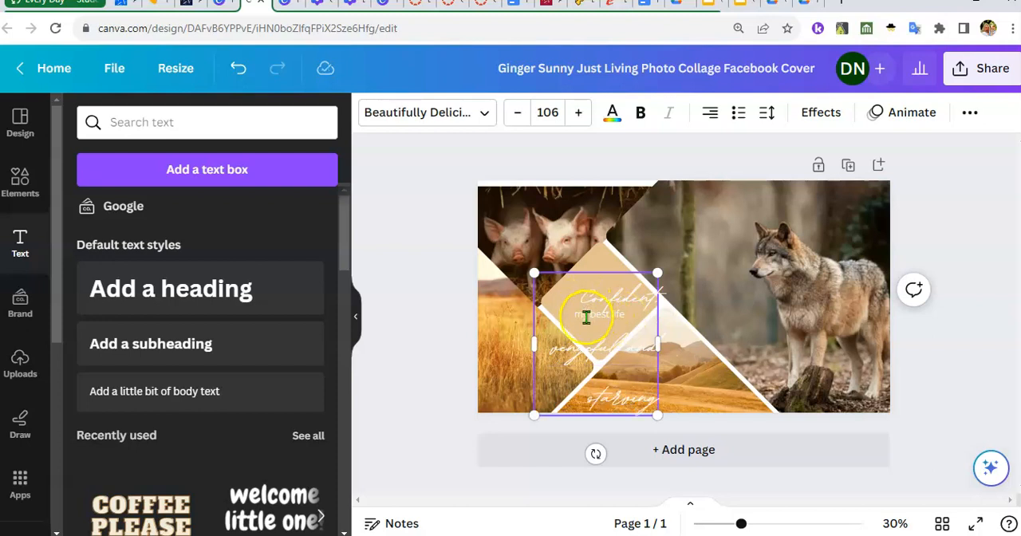
# Change the font of the whole "Confident, vengeful, and starving" text to League Spartan
pyautogui.moveTo(581, 296); pyautogui.dragTo(654, 400)
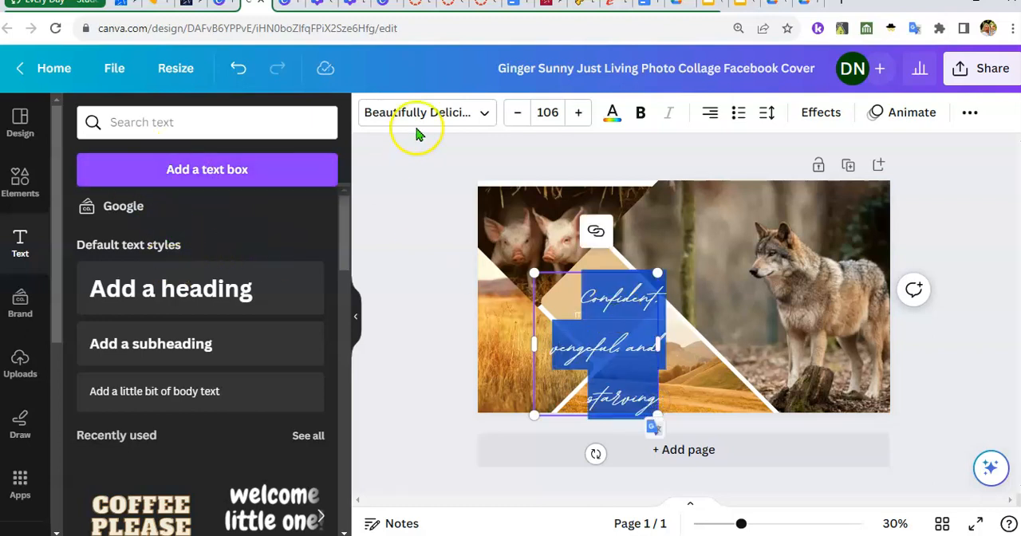
pyautogui.click(480, 114)
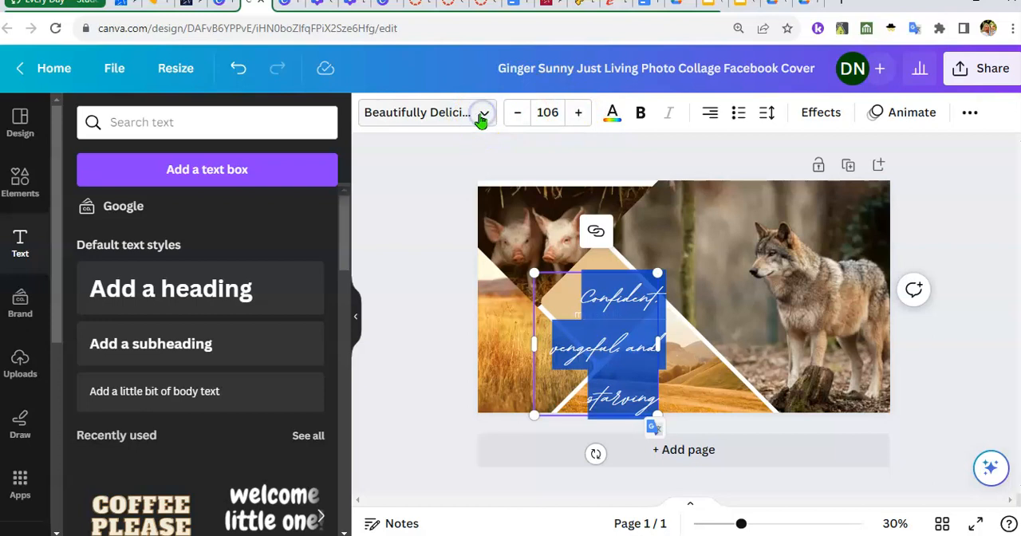
pyautogui.click(483, 116)
pyautogui.click(484, 116)
pyautogui.click(491, 117)
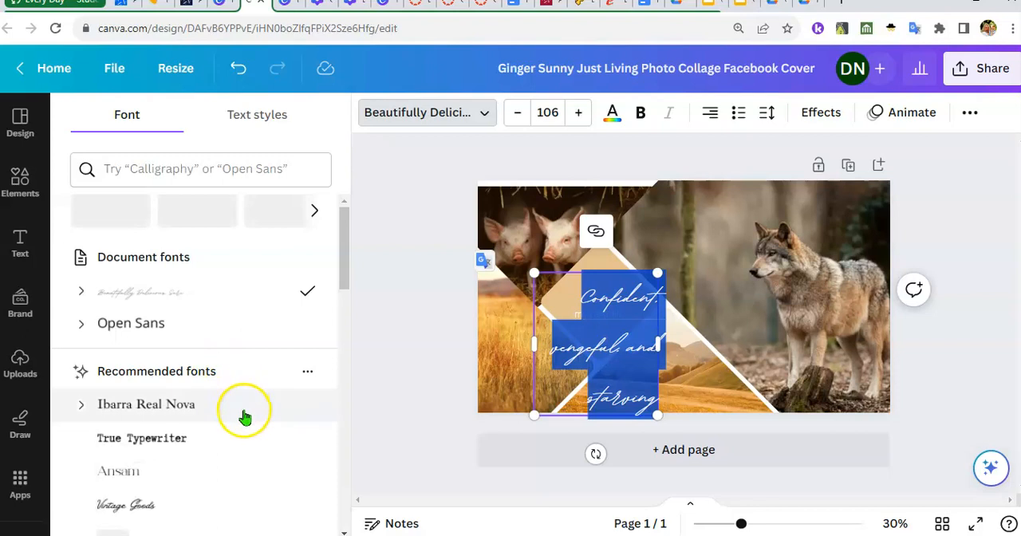
pyautogui.scroll(-2, 244, 416)
pyautogui.scroll(-2, 244, 416)
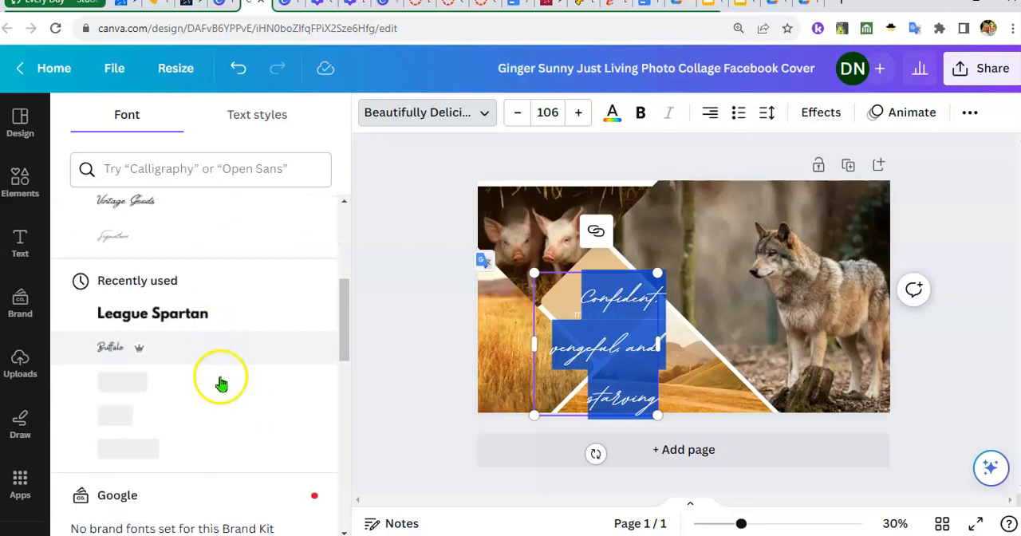
pyautogui.click(180, 317)
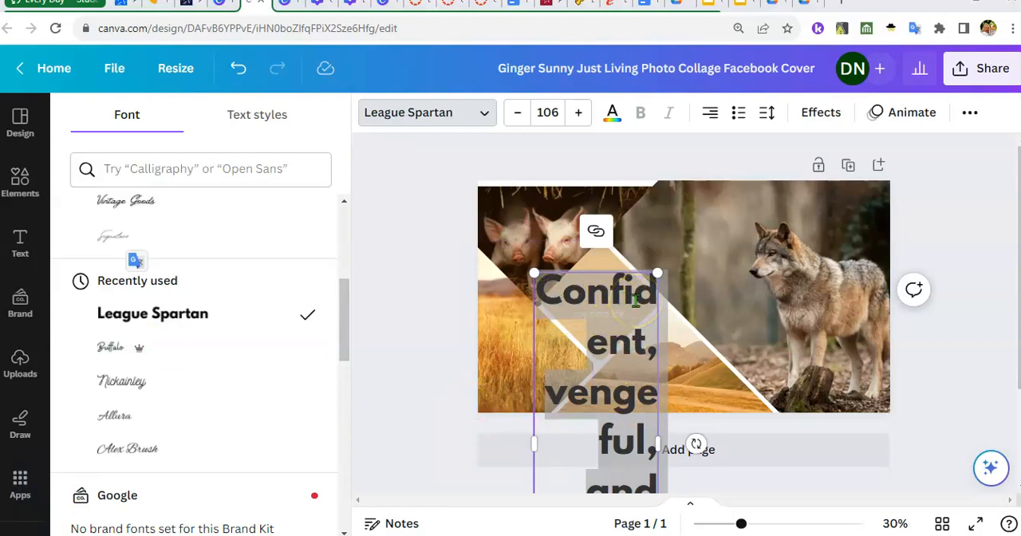
# Set the font size of the whole "Confident, vengeful, and starving" text to 48
pyautogui.doubleClick(540, 289)
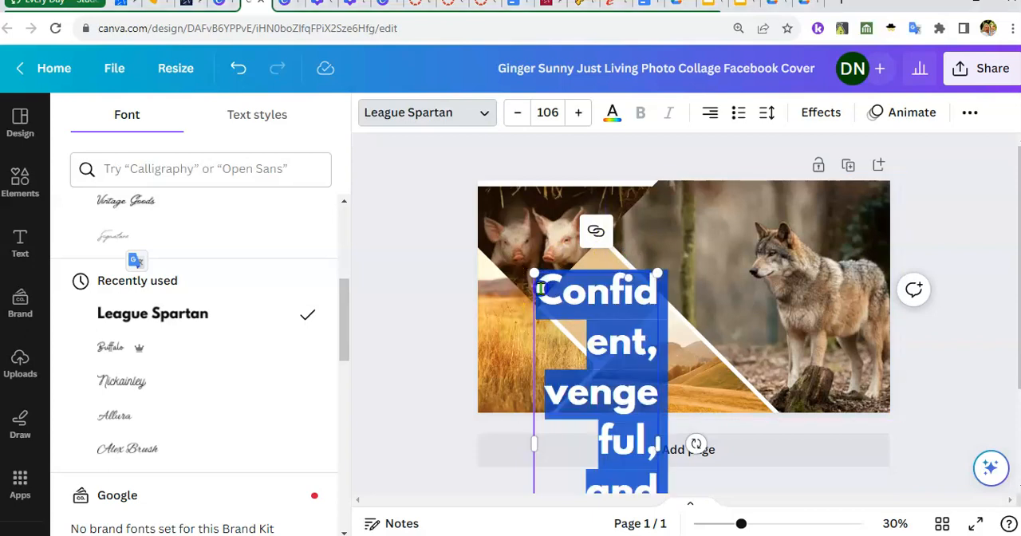
pyautogui.click(547, 114)
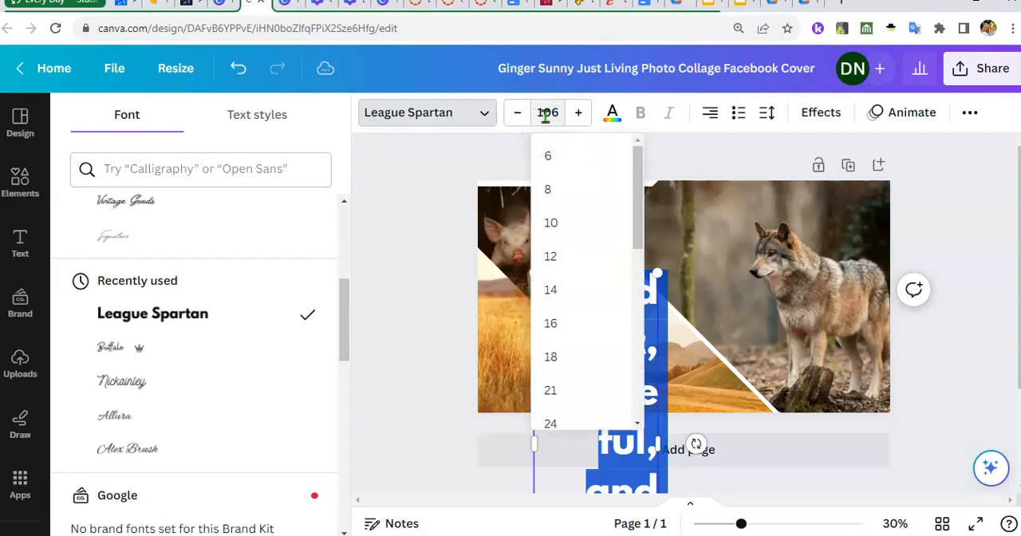
pyautogui.scroll(-3, 558, 394)
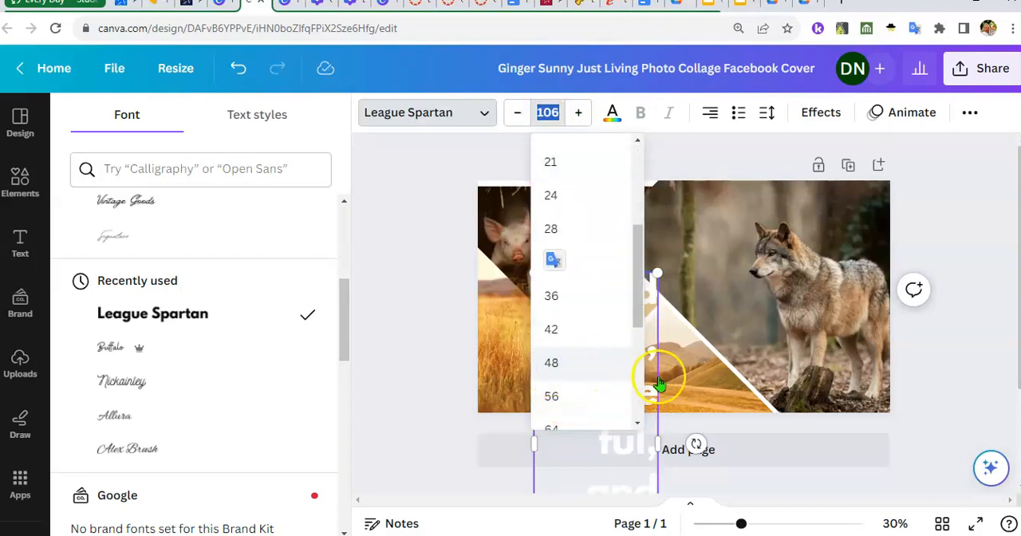
pyautogui.click(571, 371)
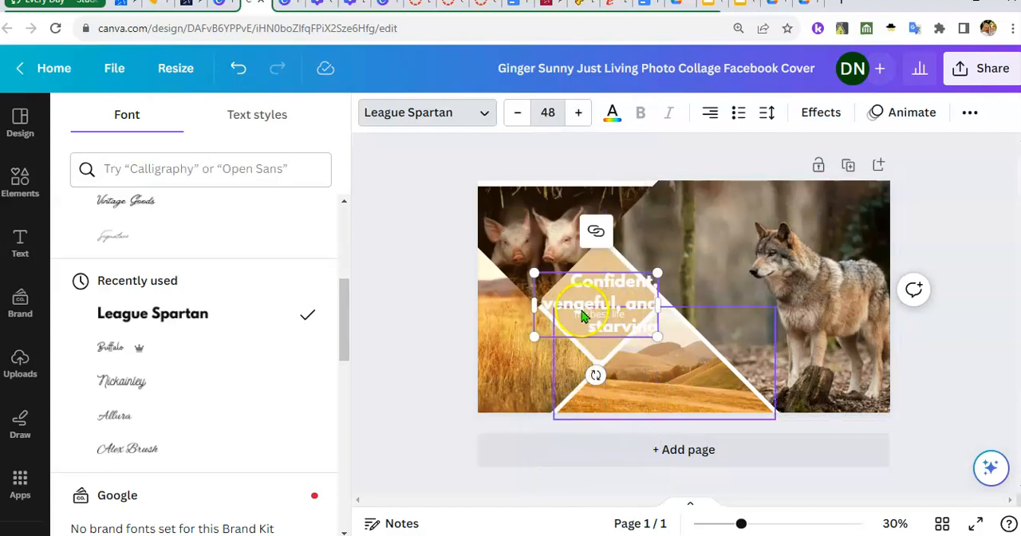
# Colour the whole "Confident, vengeful, and starving" text black
pyautogui.moveTo(571, 283); pyautogui.dragTo(655, 328)
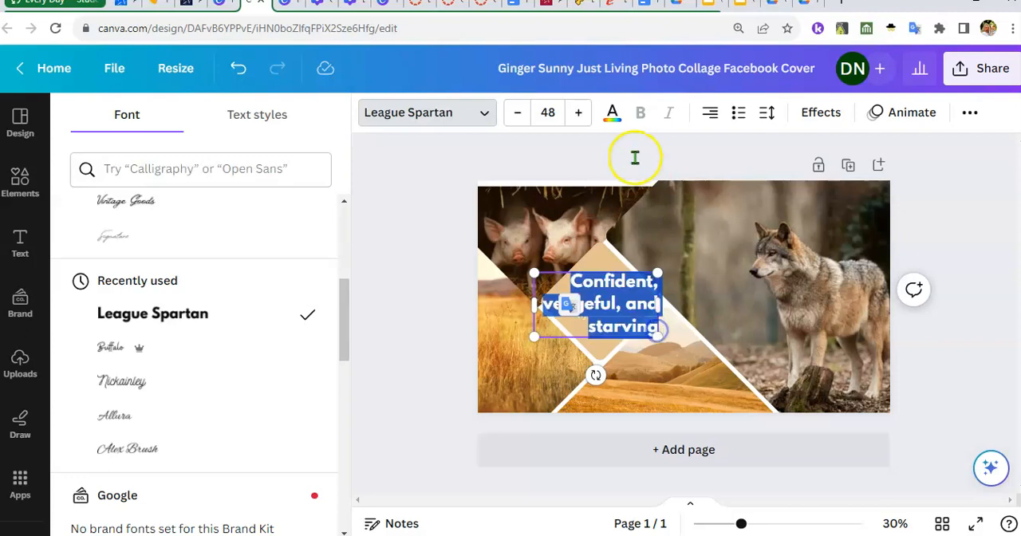
pyautogui.click(613, 117)
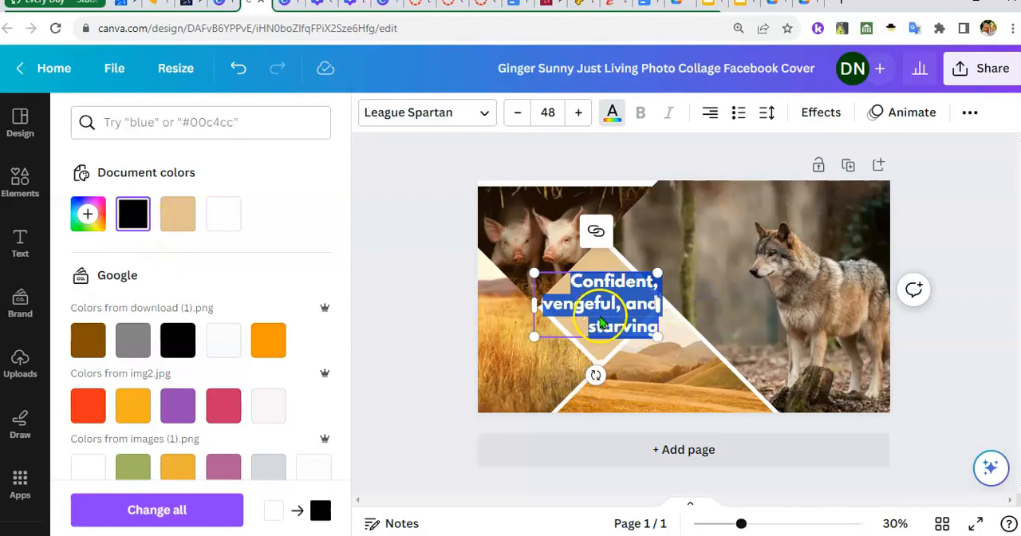
pyautogui.click(686, 315)
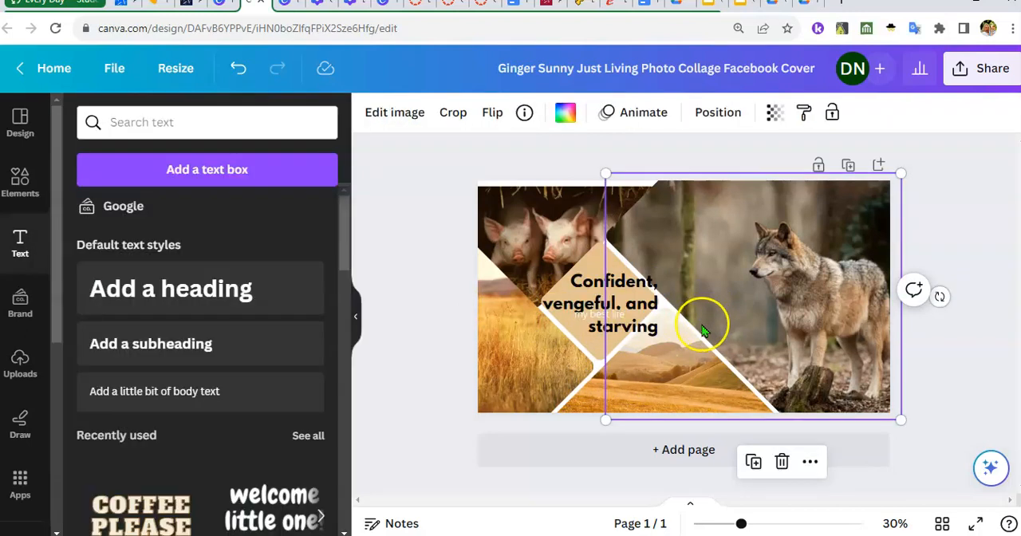
# Delete the overlapping "my best life" text box and remove the word "and" from the black text in the diamond
pyautogui.click(577, 324)
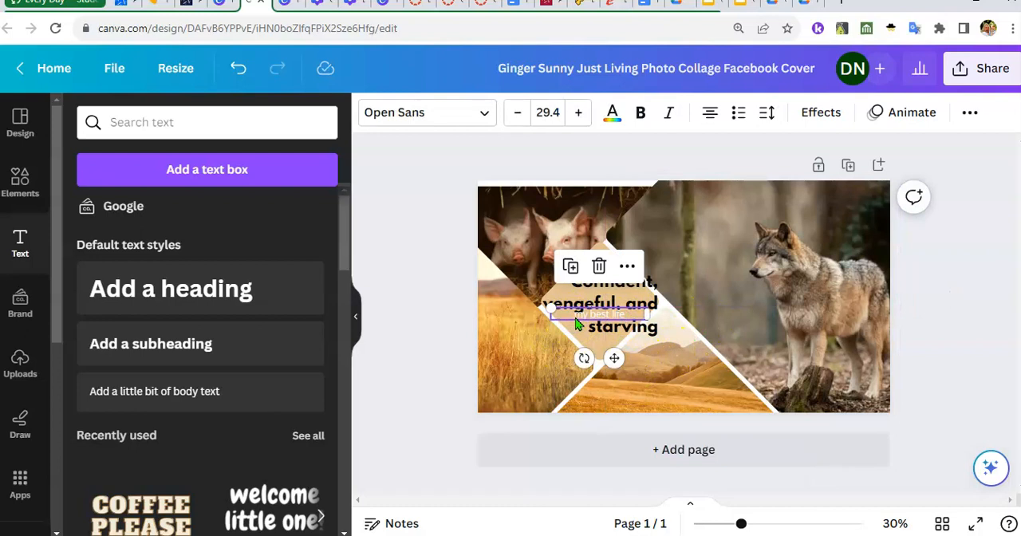
pyautogui.press('Delete')
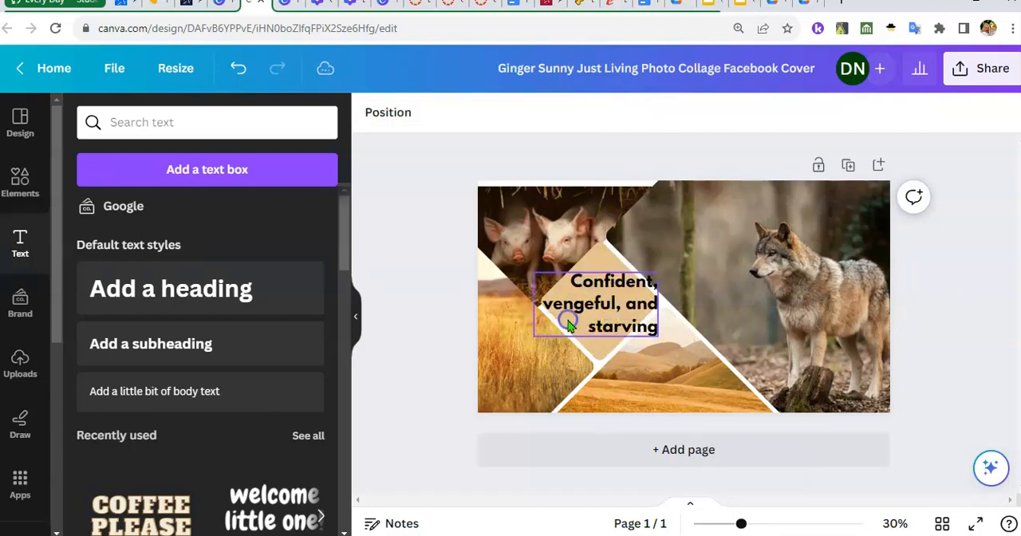
pyautogui.click(566, 319)
pyautogui.click(661, 339)
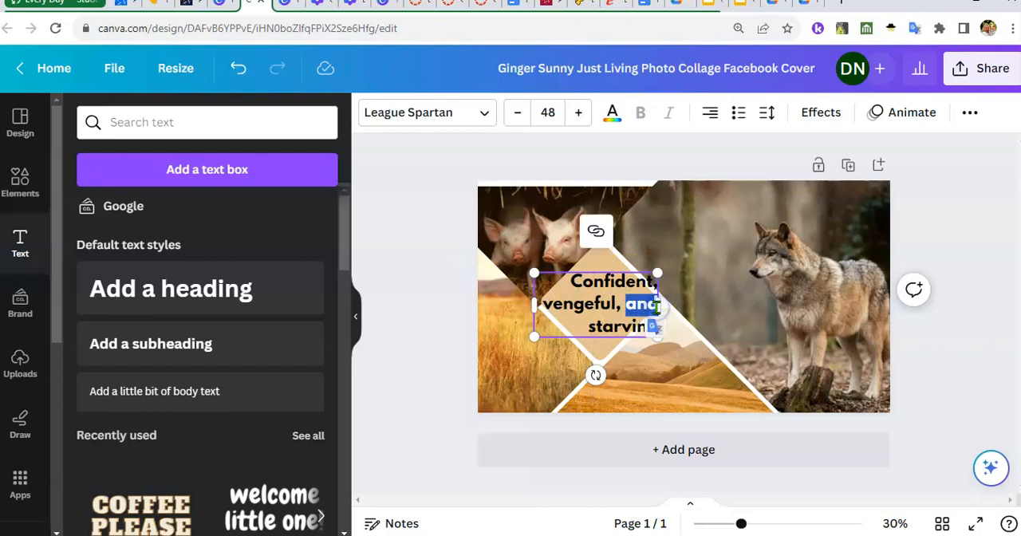
pyautogui.press('BackSpace')
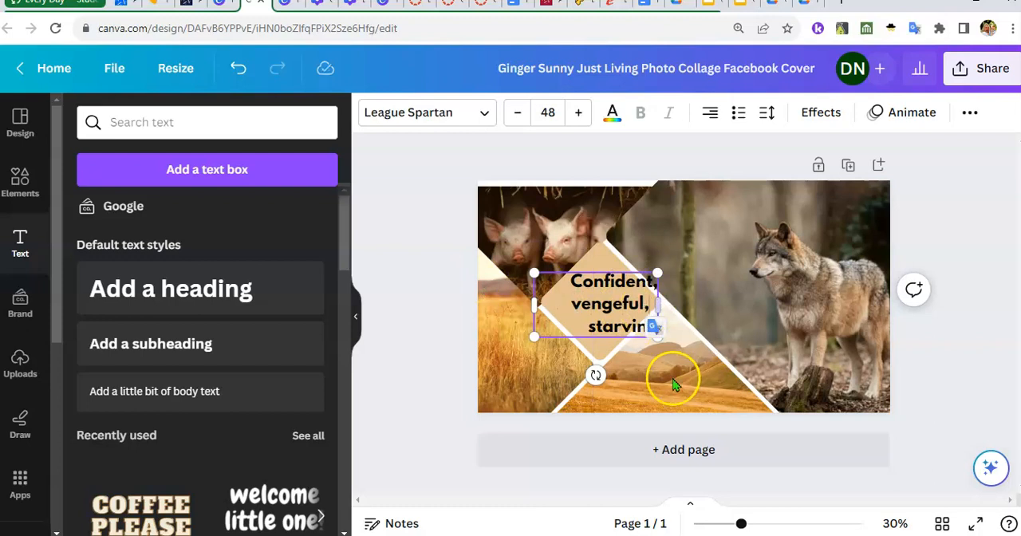
pyautogui.click(702, 351)
pyautogui.click(563, 361)
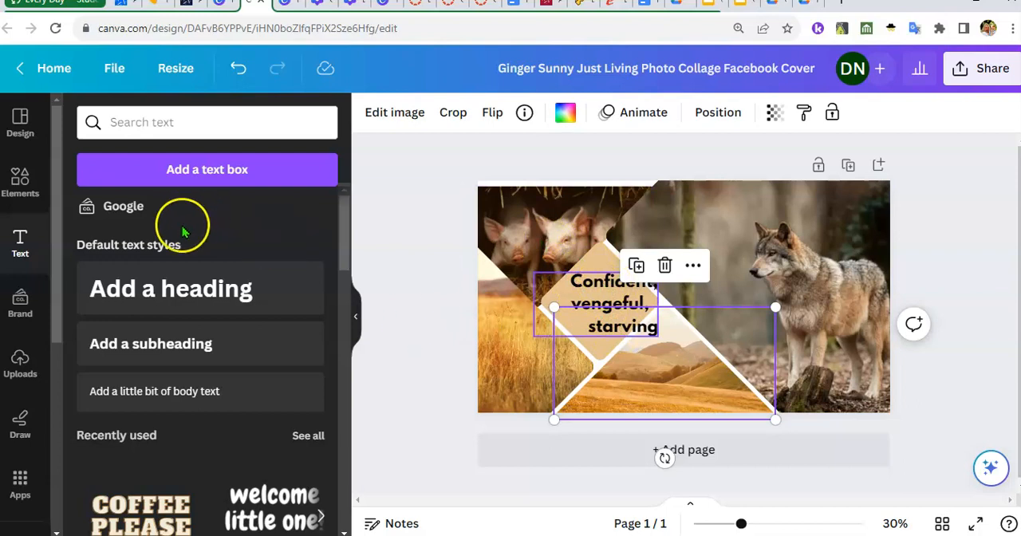
# Add the "FEELIN' CUTE" font combination to the page and try selecting its upper line separately from the group
pyautogui.scroll(-3, 249, 364)
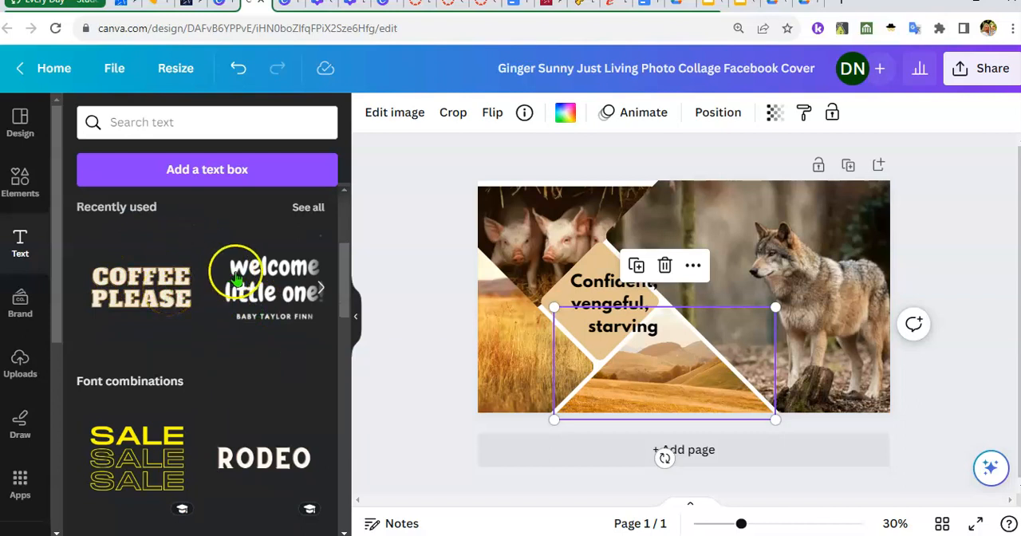
pyautogui.scroll(-4, 185, 383)
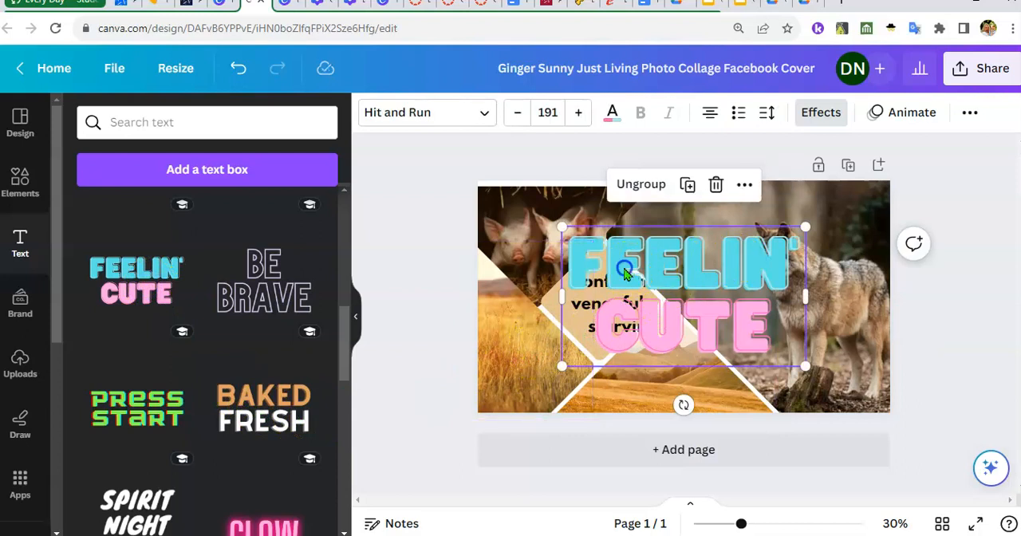
pyautogui.click(585, 271)
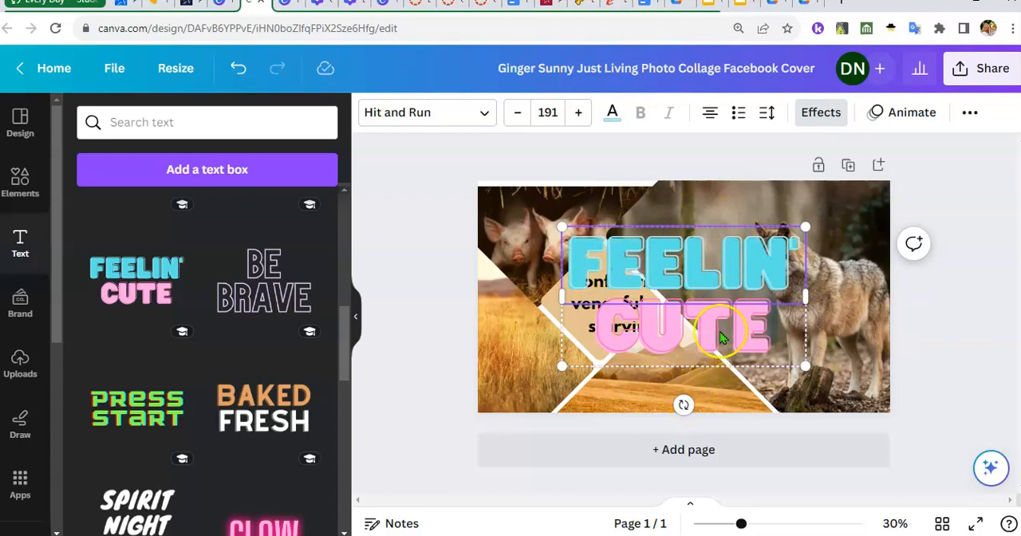
pyautogui.click(805, 295)
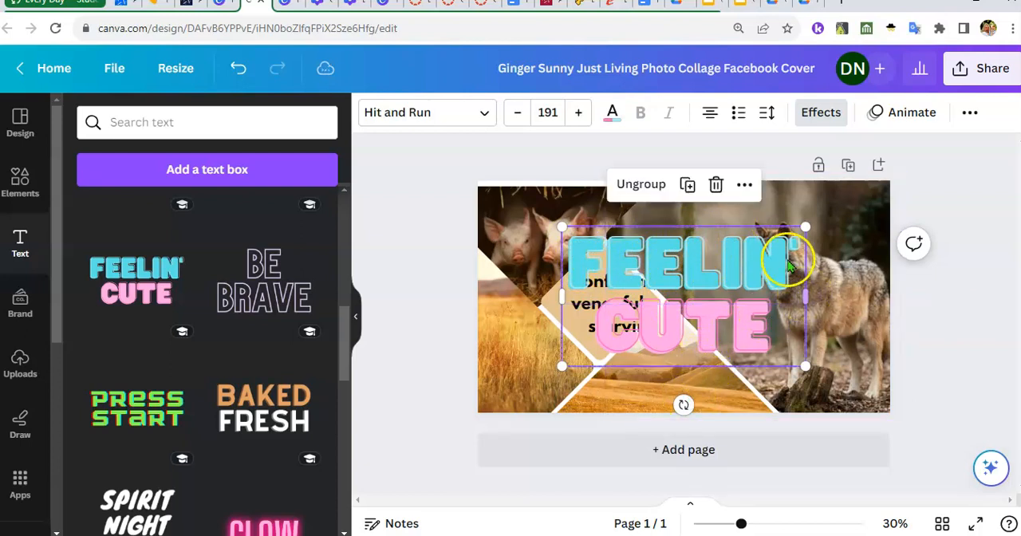
# Delete the "FEELIN' CUTE" text group from the page
pyautogui.click(713, 185)
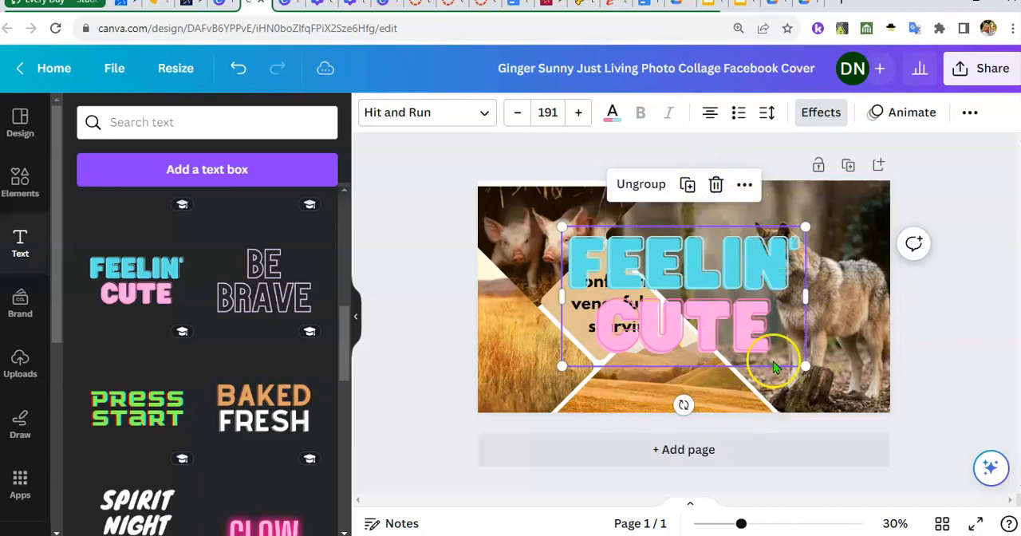
pyautogui.click(738, 239)
pyautogui.click(667, 351)
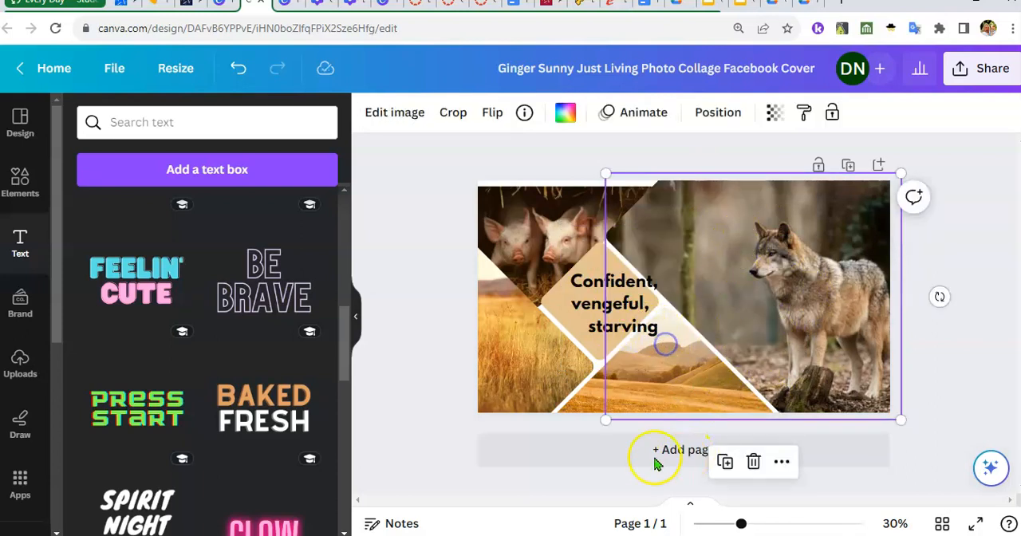